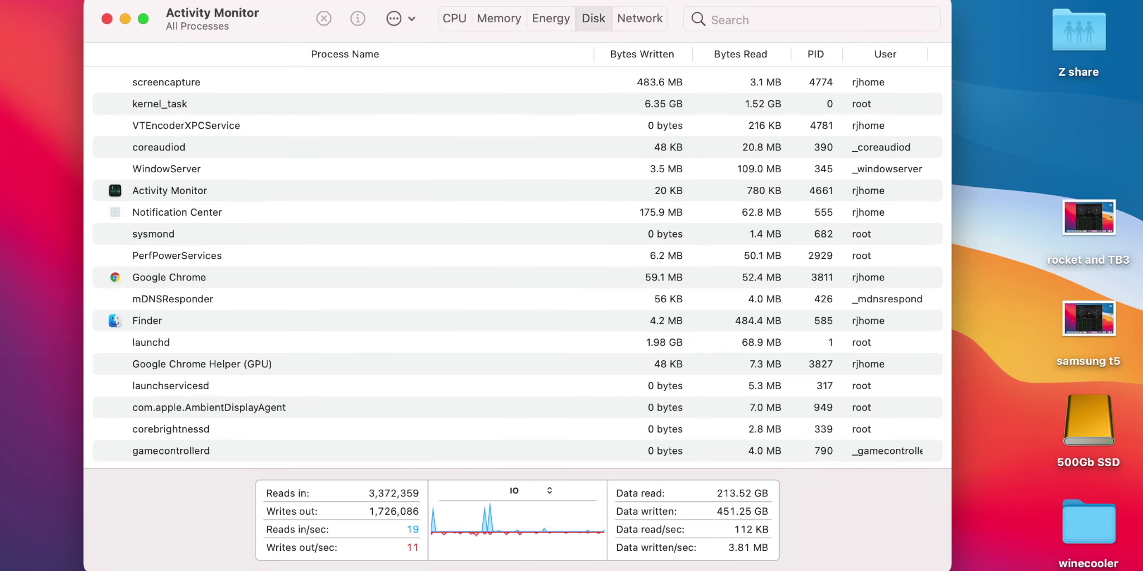
- Use Get Info to confirm the winecooler folder holds 65.04 GB in 23 items
left_click(1085, 535)
right_click(1084, 534)
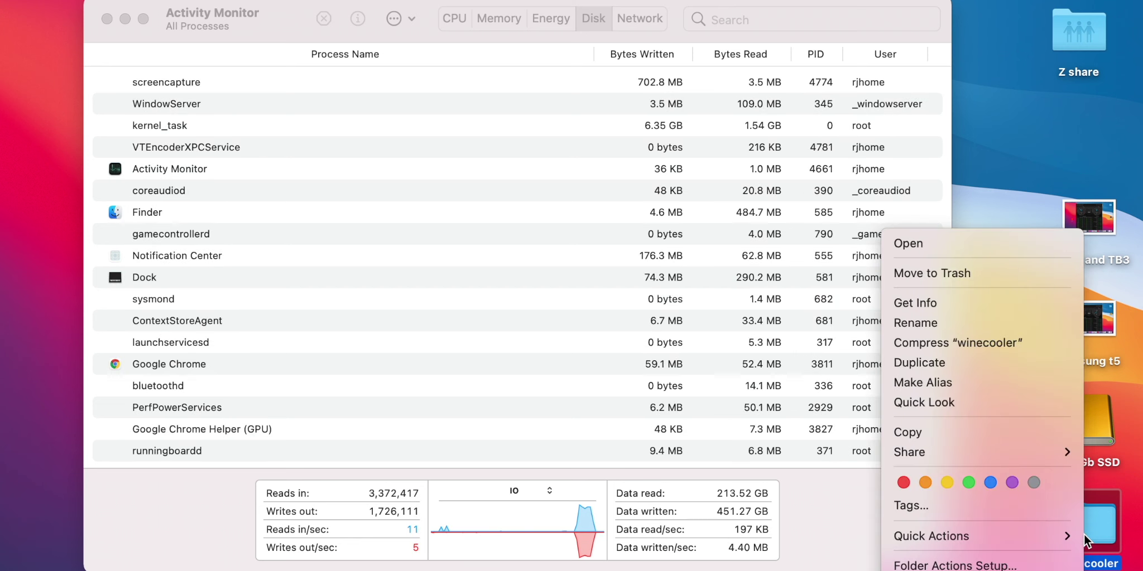
left_click(1028, 306)
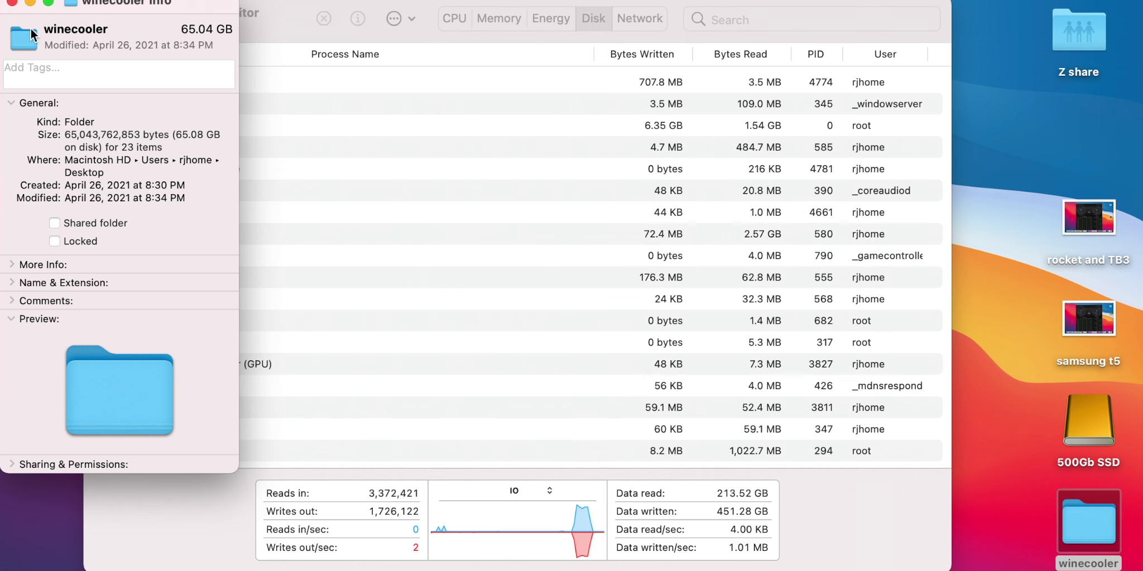
left_click(12, 2)
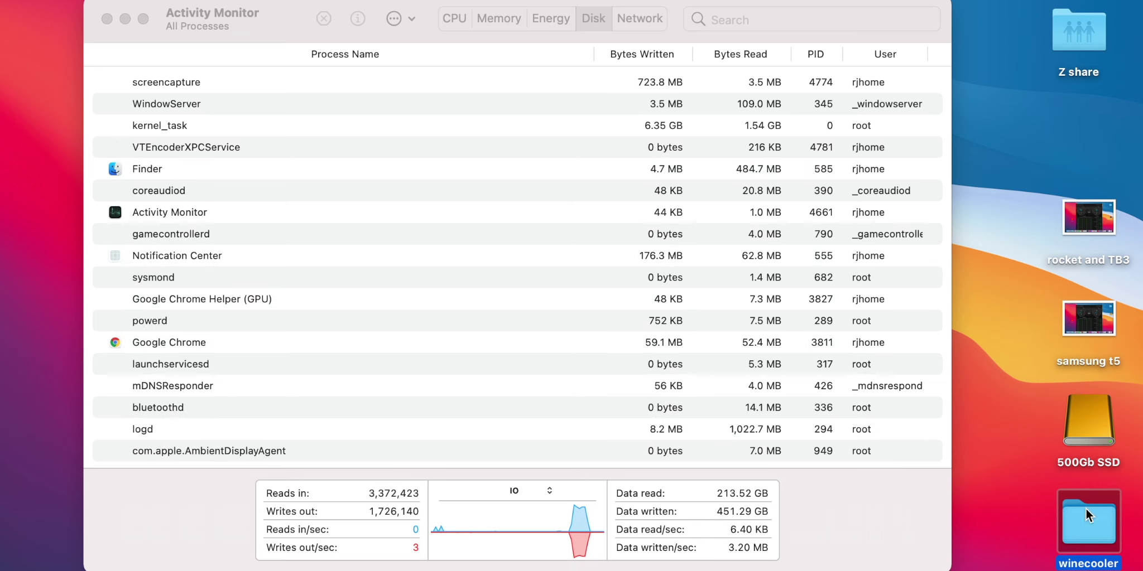
right_click(1084, 530)
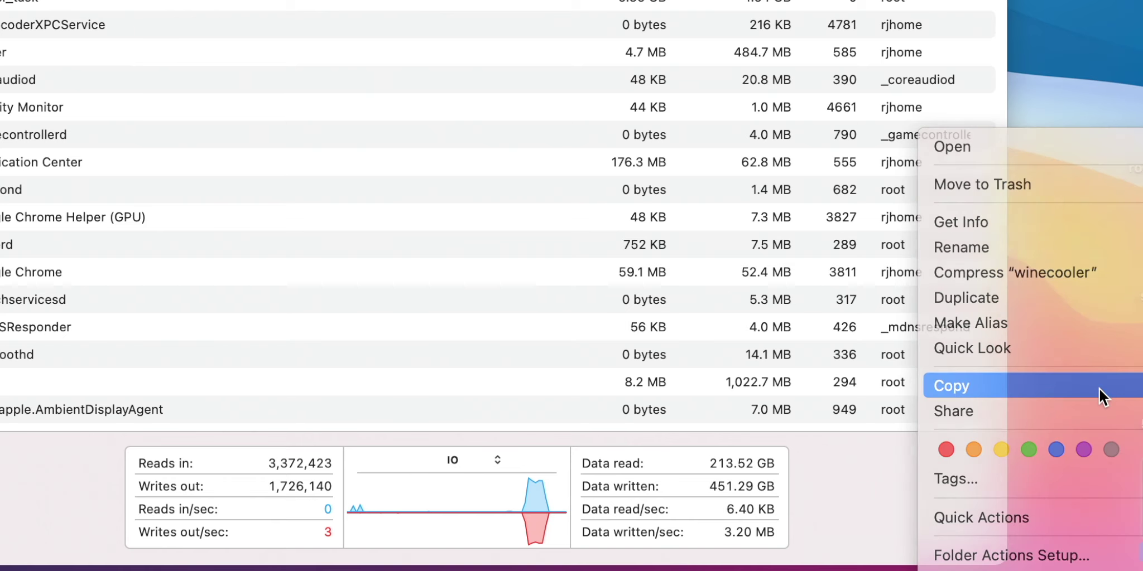
- Copy the winecooler folder and paste it onto the 500Gb SSD drive
left_click(1099, 387)
right_click(1141, 497)
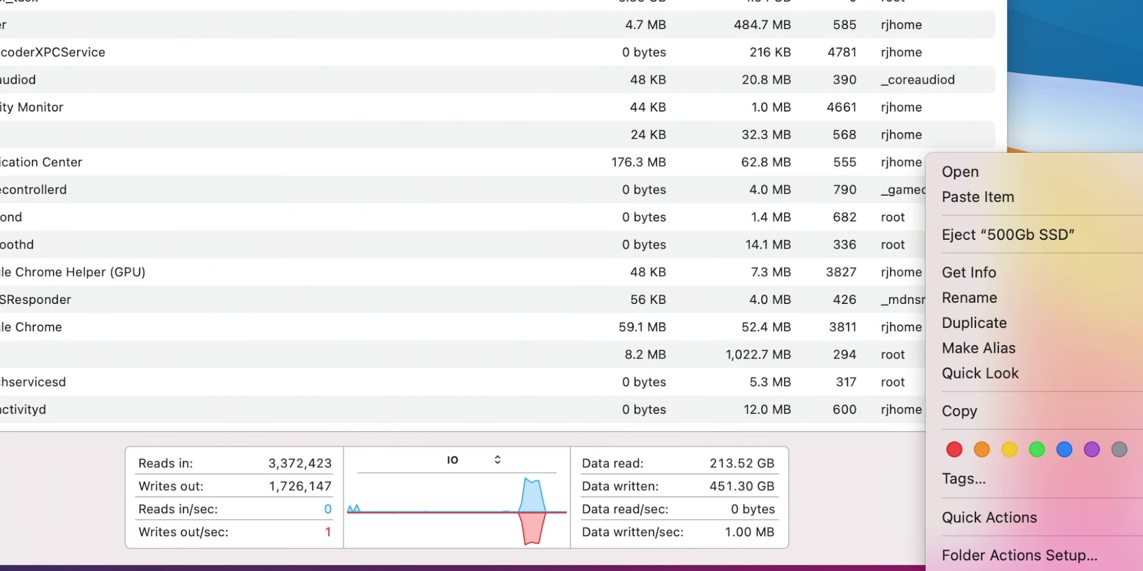
left_click(1105, 204)
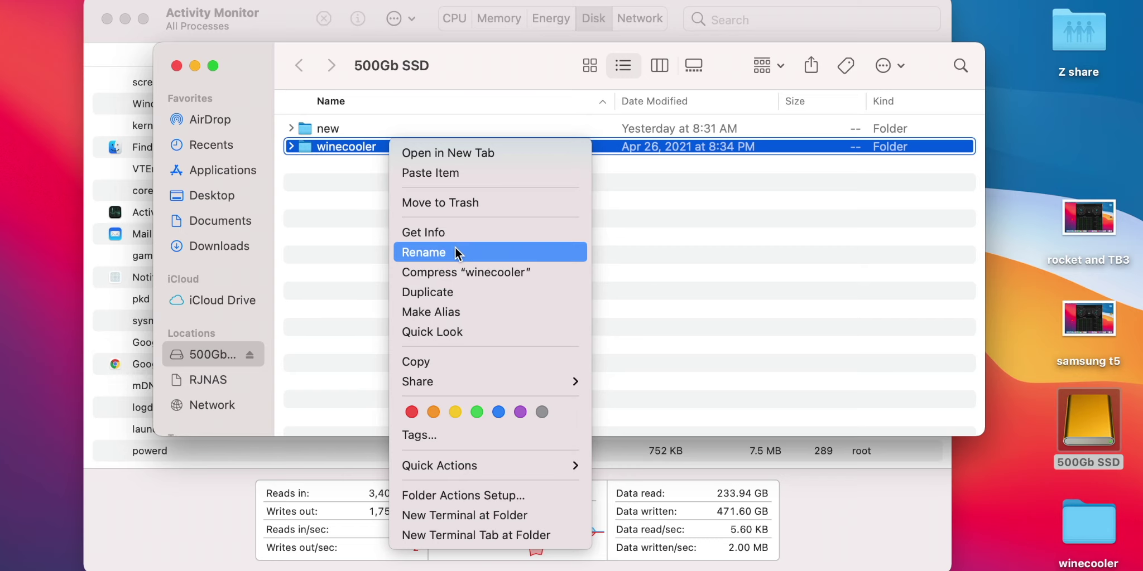
- Rename the copied folder on the 500Gb SSD to 'aaa'
left_click(455, 251)
type("aaa")
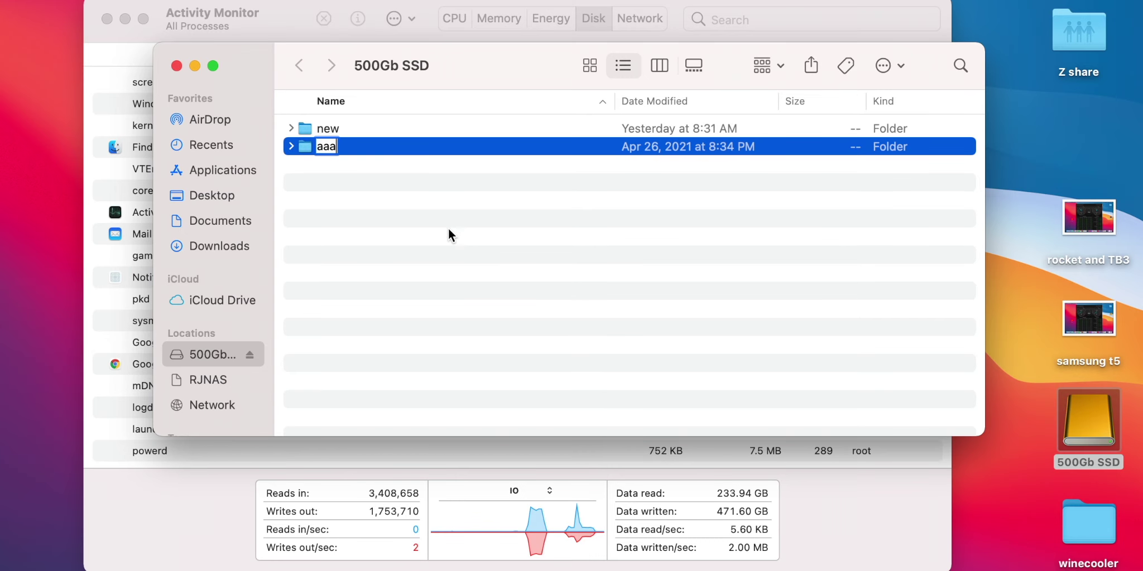
key("Return")
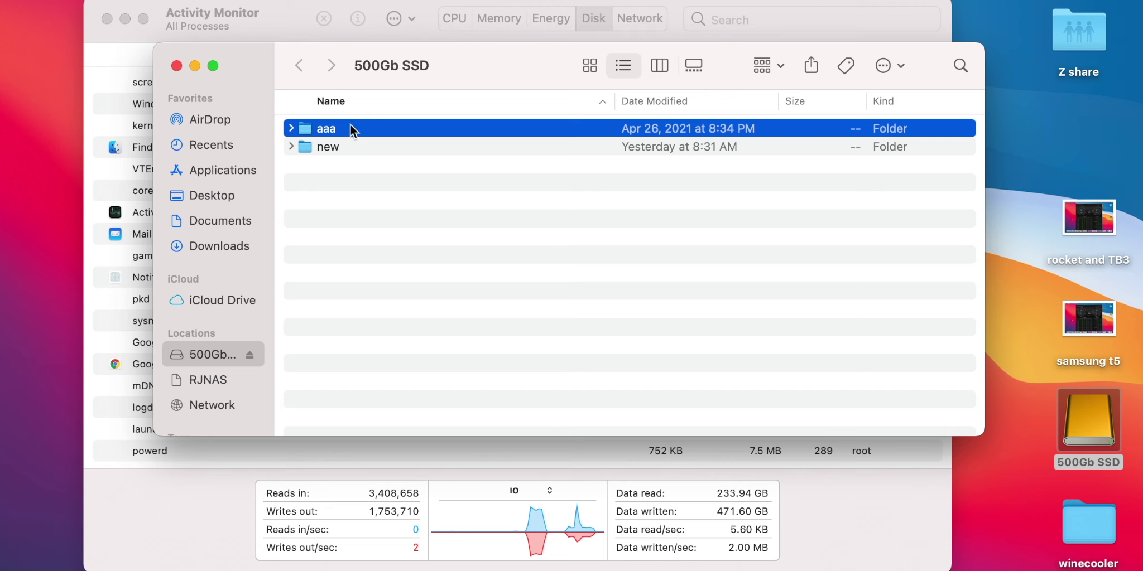
- Copy the aaa folder and close the 500Gb SSD window
right_click(349, 125)
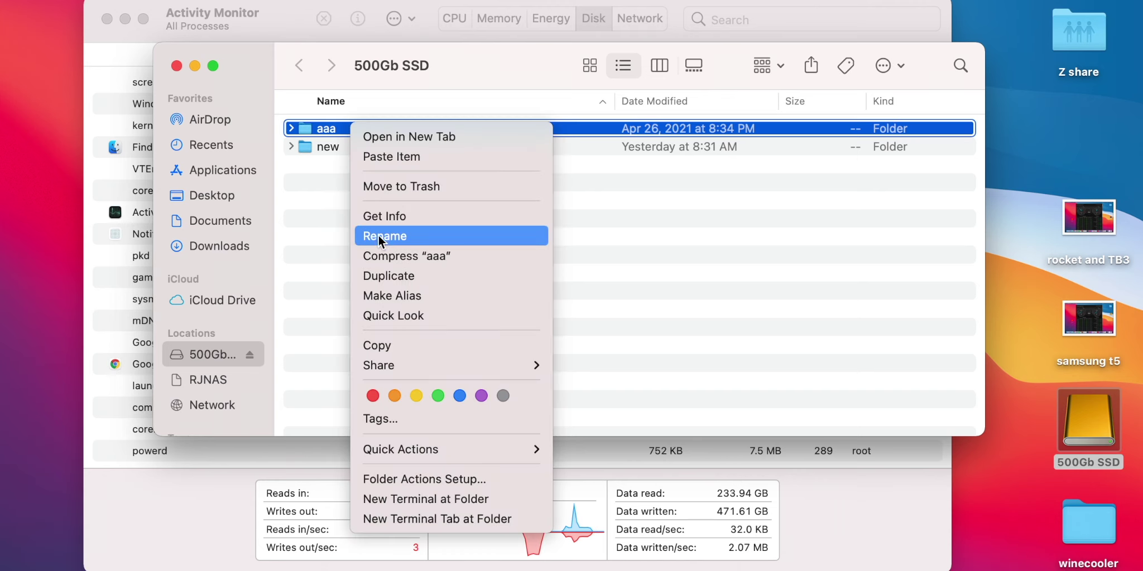
left_click(385, 345)
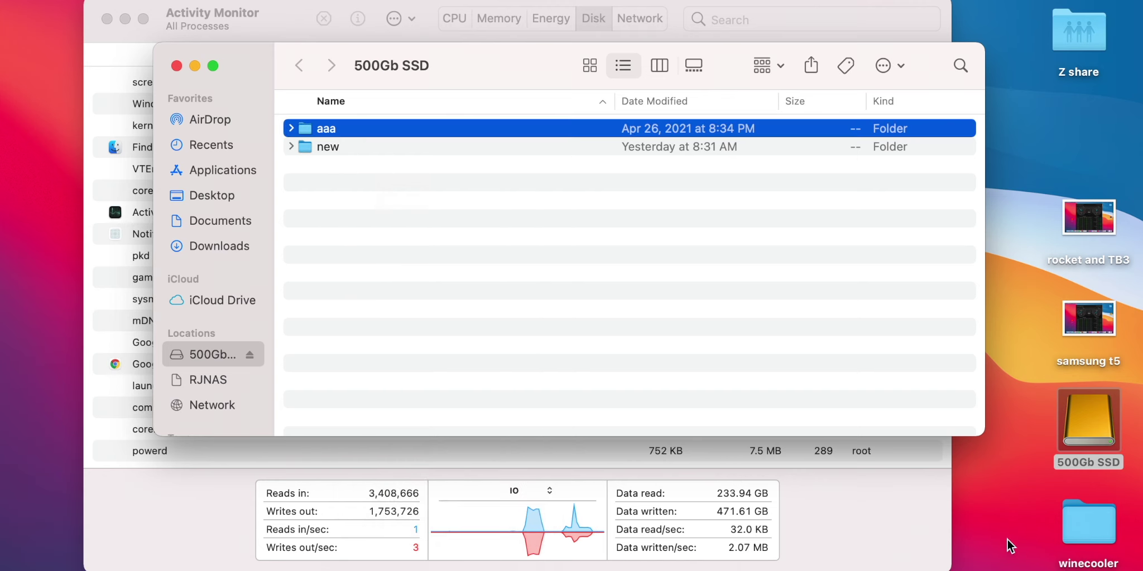
left_click(1003, 507)
left_click(178, 66)
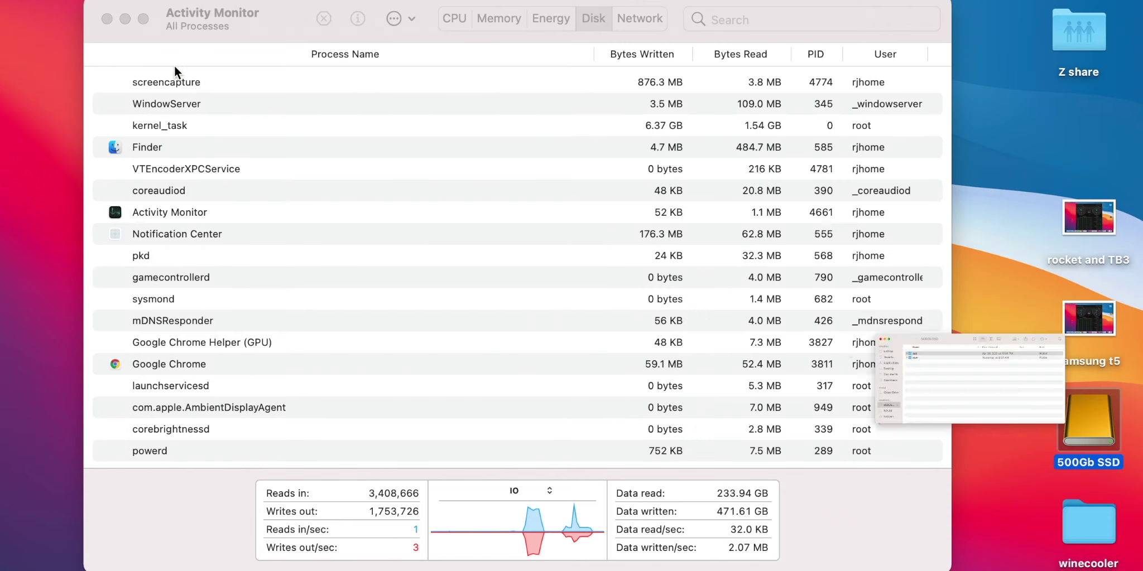
right_click(1007, 478)
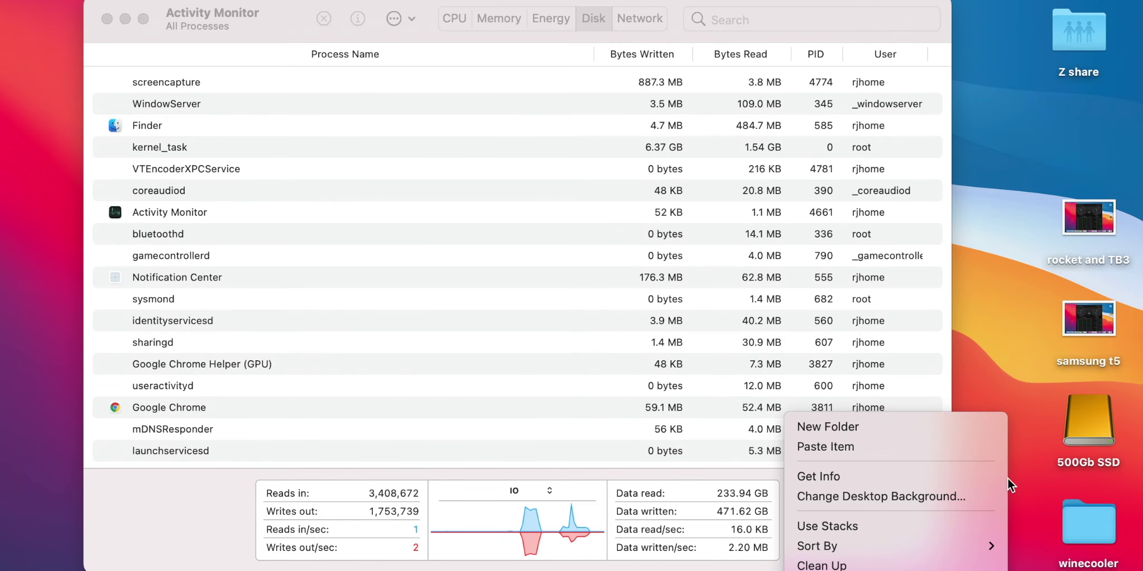
- Paste the aaa folder onto the desktop while Activity Monitor shows ~425 MB/s writes
left_click(982, 447)
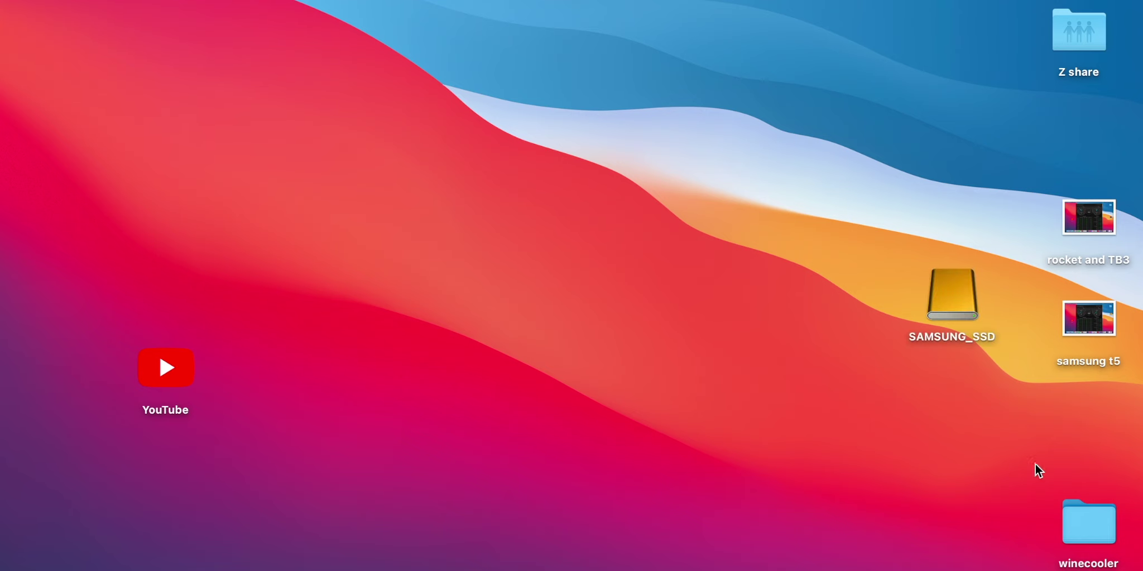
- Bring back Activity Monitor's disk view and check winecooler's 65.04 GB size in Get Info
right_click(1075, 513)
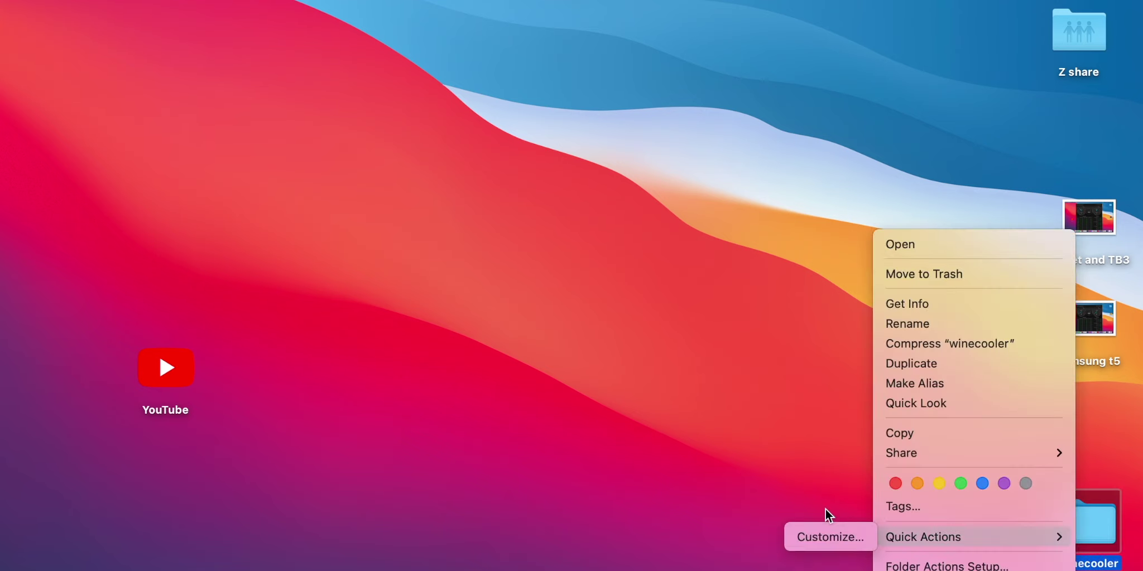
key("Escape")
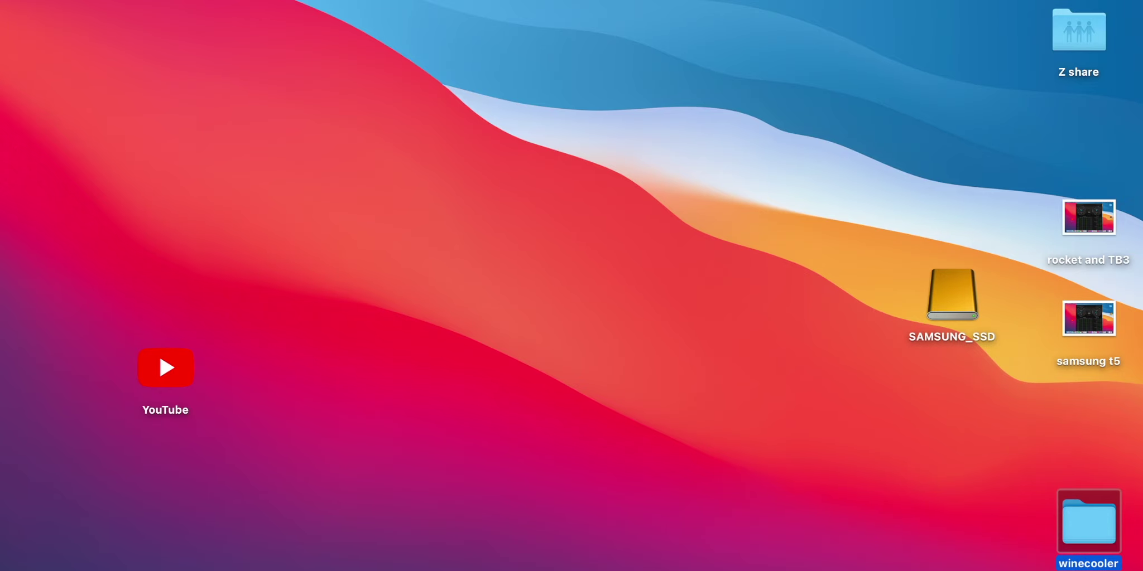
key("super+Tab")
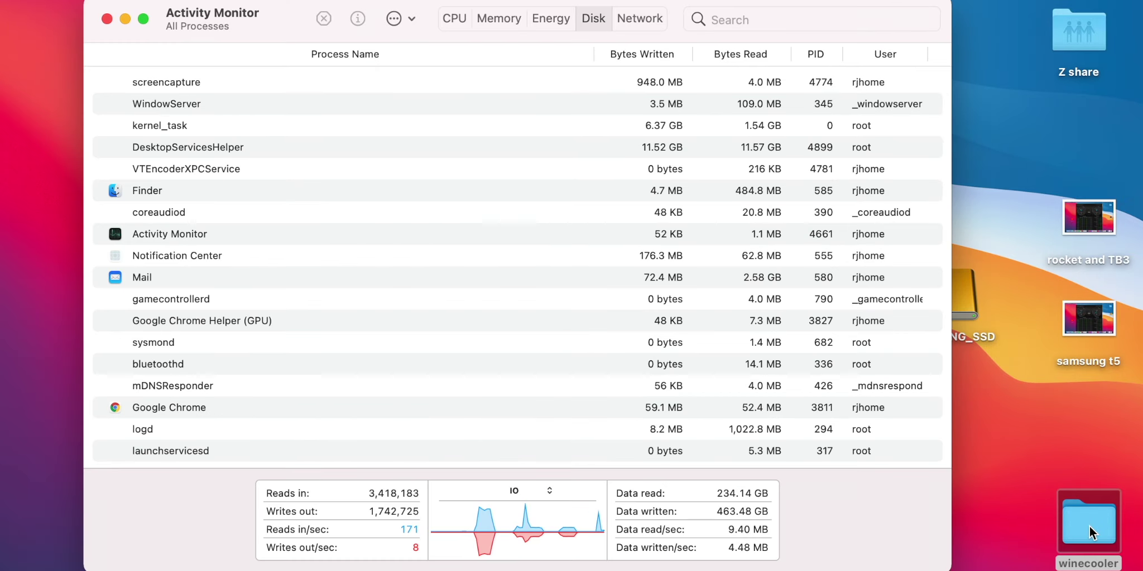
left_click(1089, 526)
right_click(1089, 525)
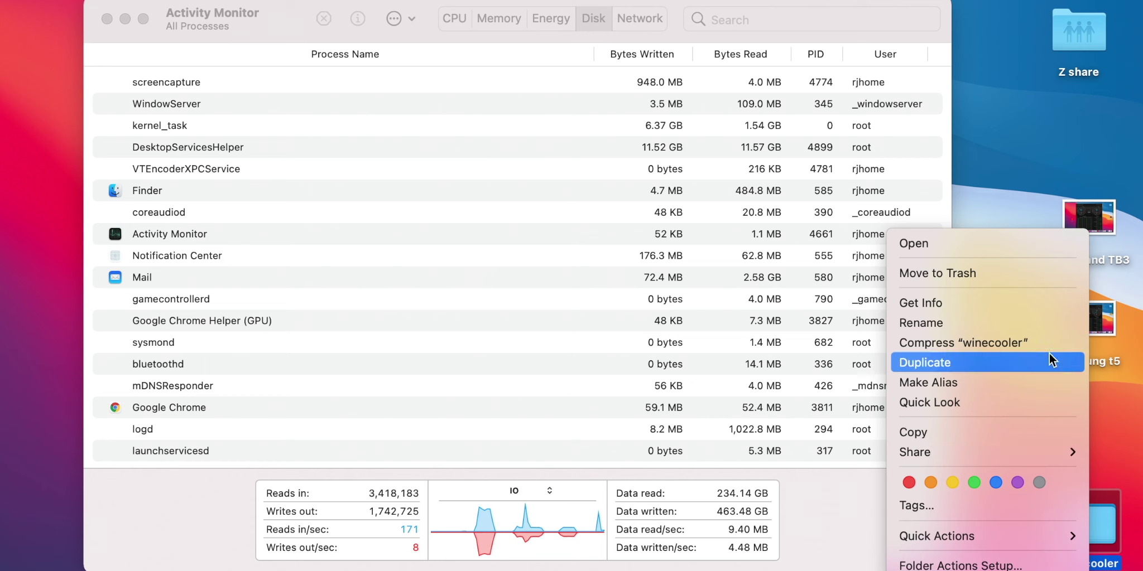
left_click(1040, 309)
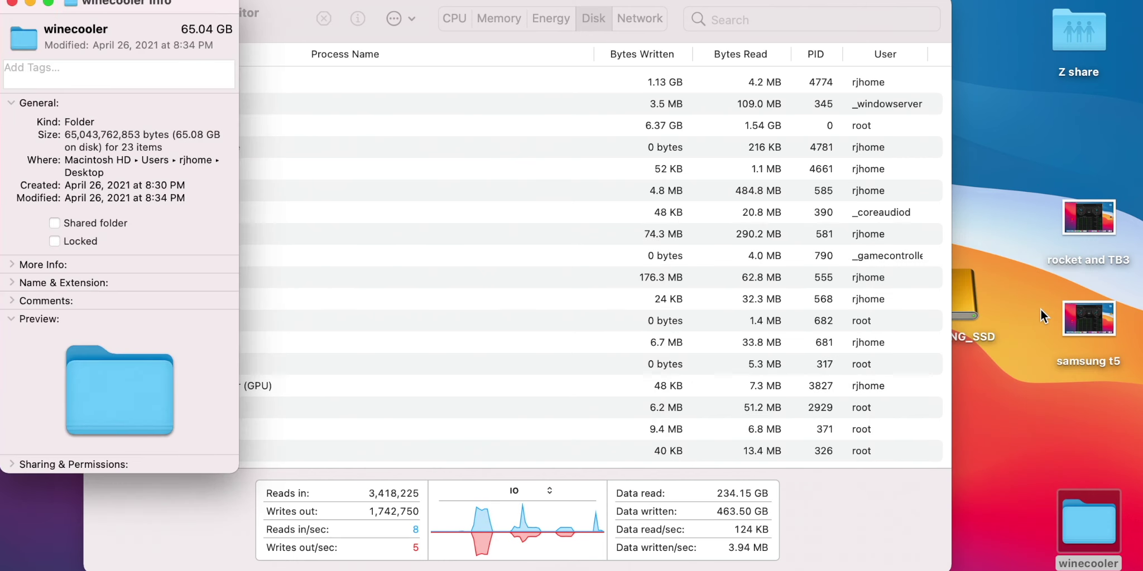
left_click(12, 2)
- Copy the winecooler folder and select the SAMSUNG_SSD drive for pasting
right_click(1091, 518)
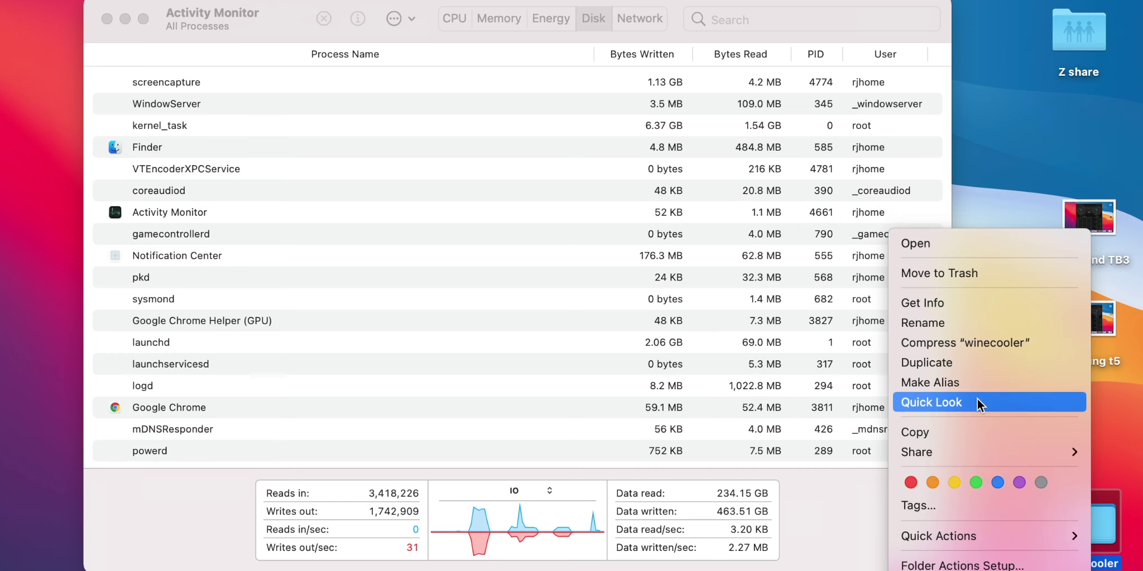
left_click(971, 432)
left_click_drag(959, 298, 997, 259)
right_click(997, 259)
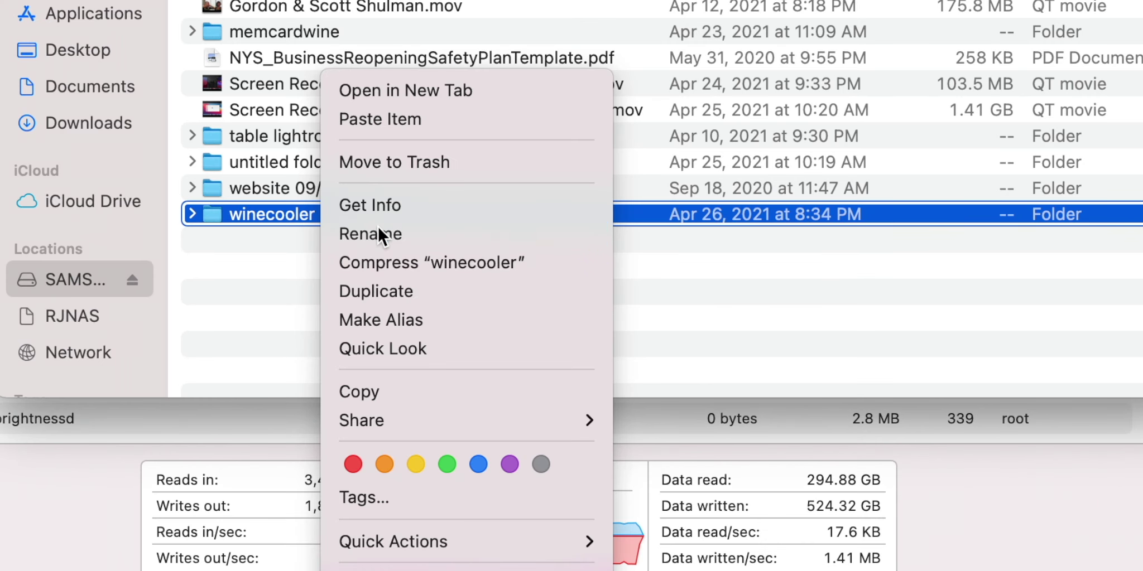
- Rename the folder on the Samsung drive to 'aaaaa' and copy it
type("aaaaa")
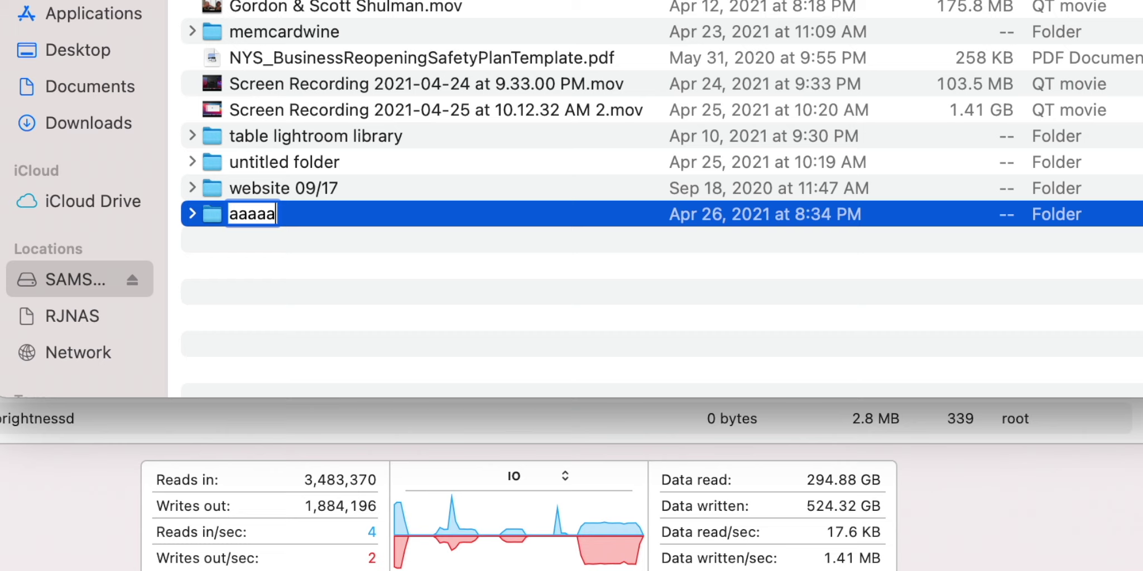
key("Return")
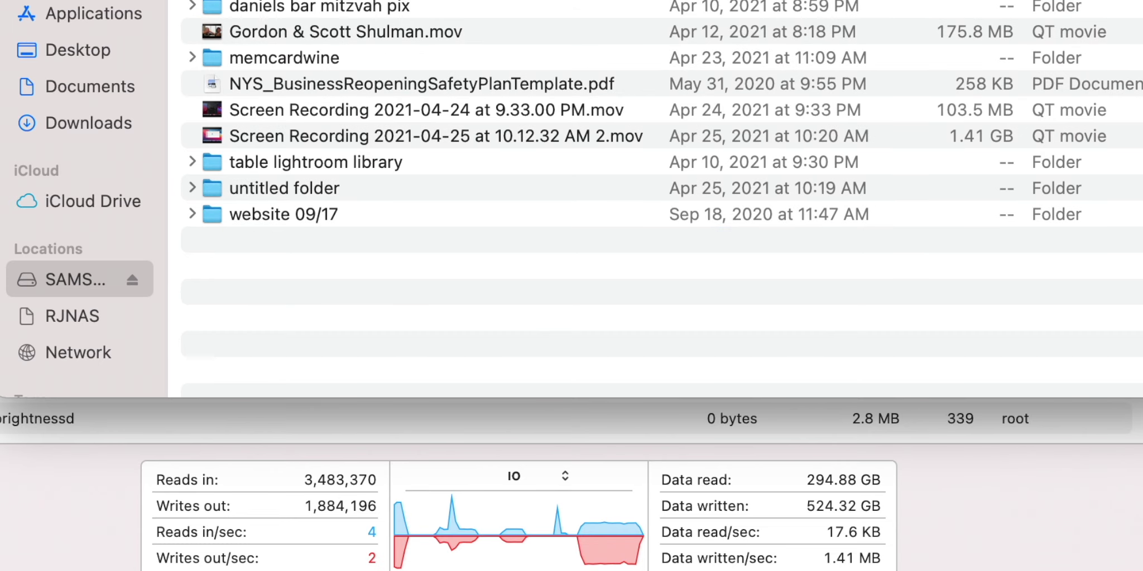
right_click(296, 3)
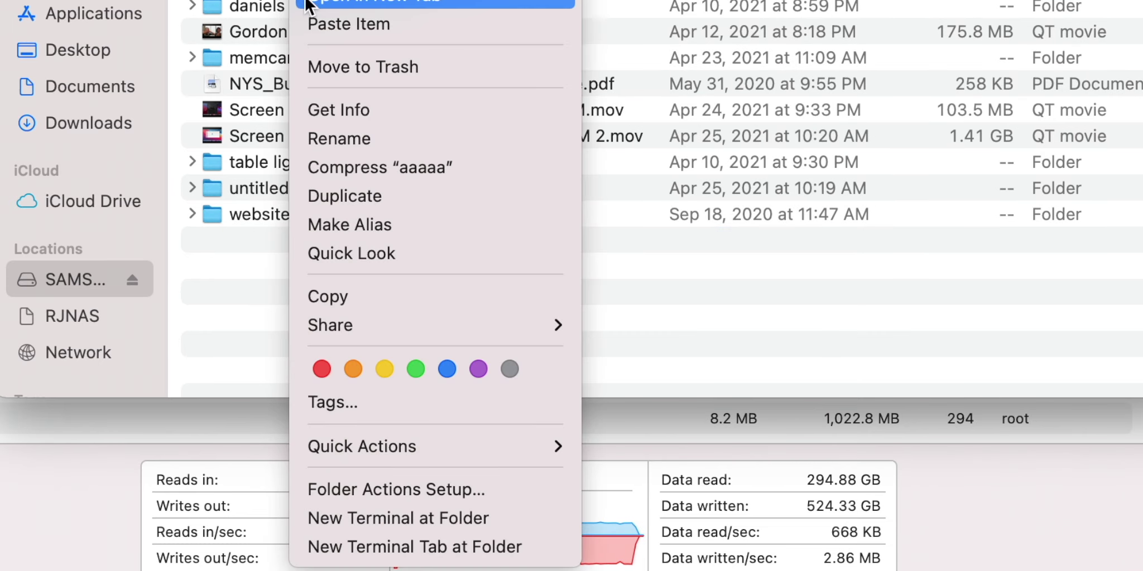
left_click(330, 296)
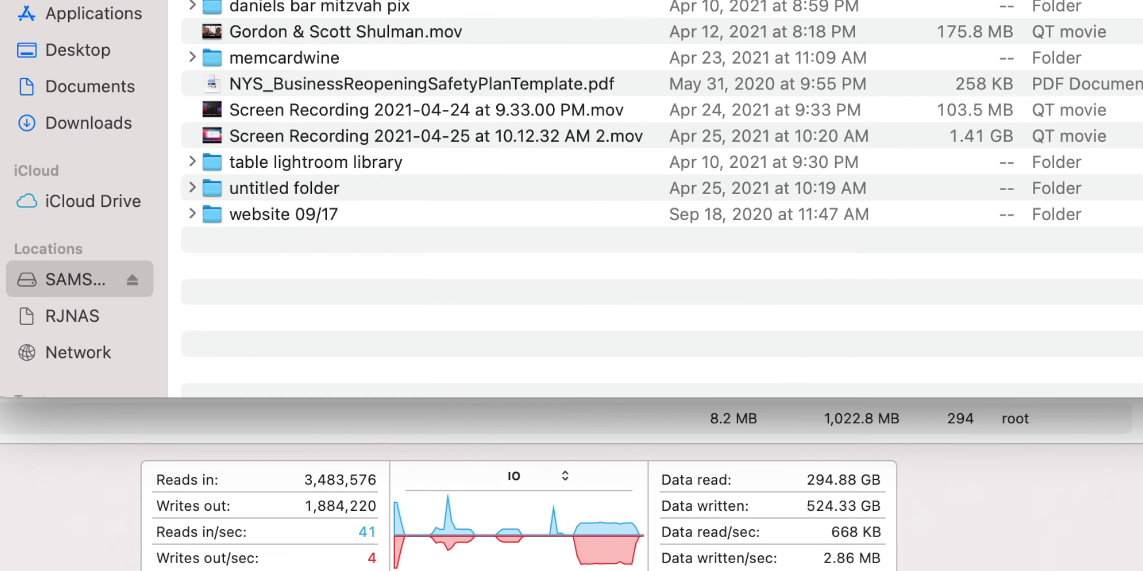
- Close the Samsung drive window and paste the aaaaa folder onto the desktop
key("cmd+w")
right_click(938, 362)
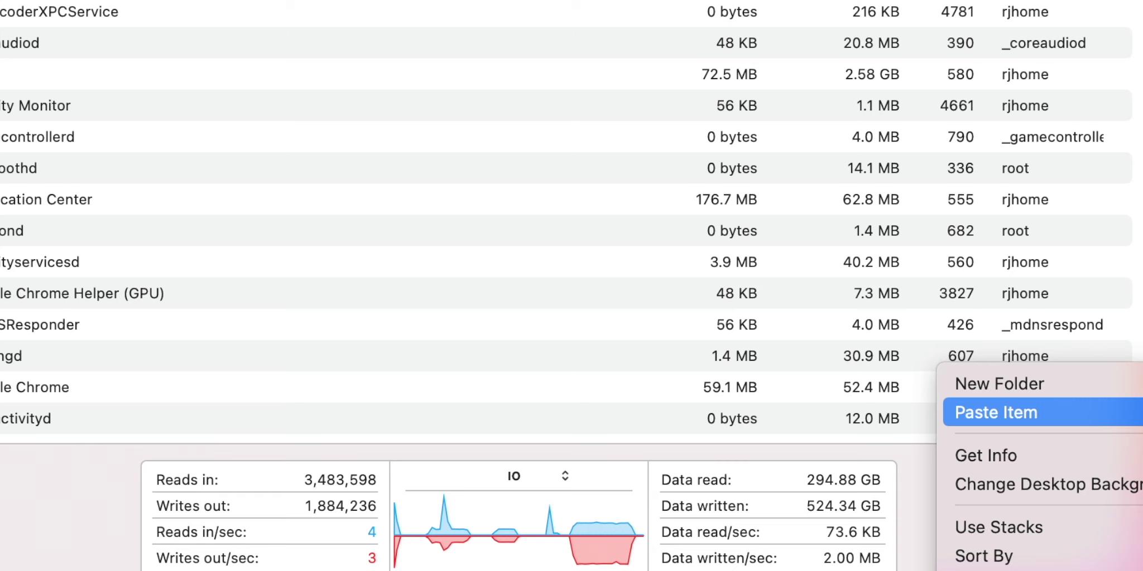
left_click(995, 413)
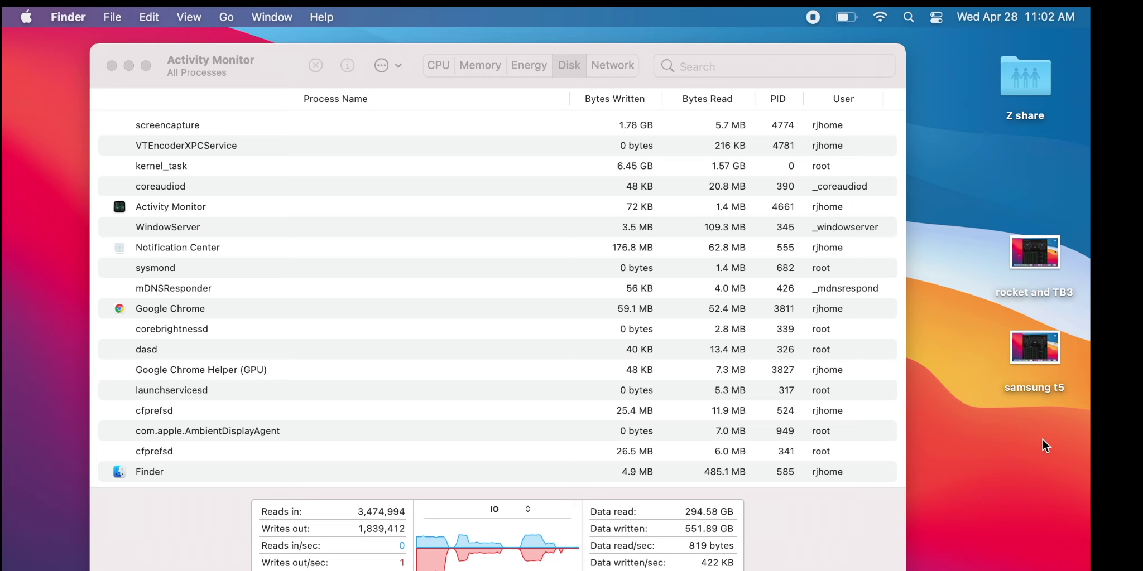
- Open the Rocket drive in a window and view the winecooler folder's info and size
left_click(131, 67)
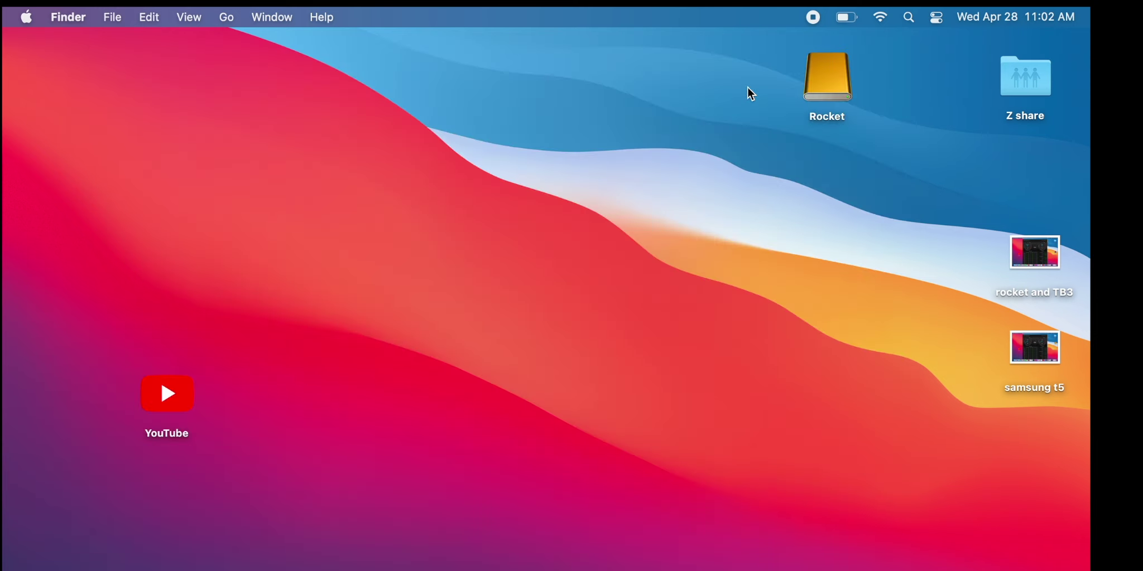
left_click_drag(826, 83, 935, 146)
right_click(935, 145)
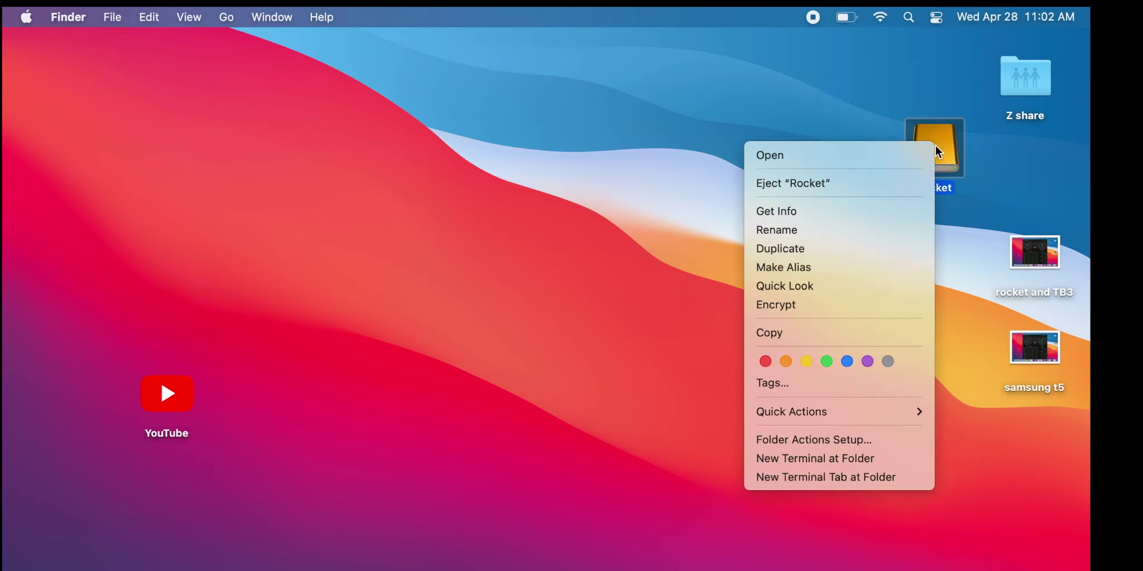
left_click(820, 161)
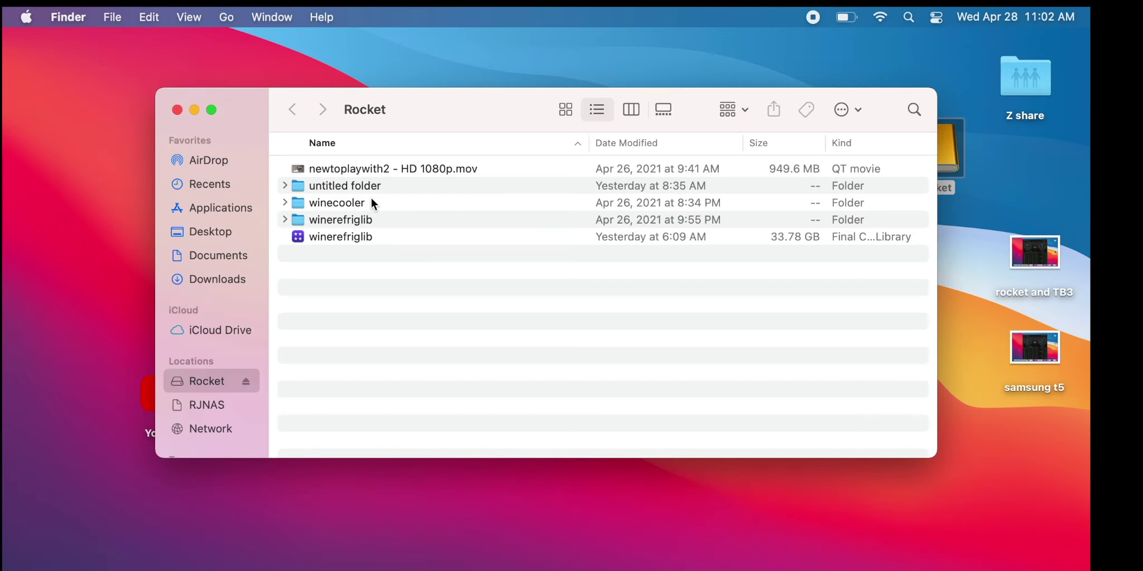
left_click(370, 200)
right_click(367, 201)
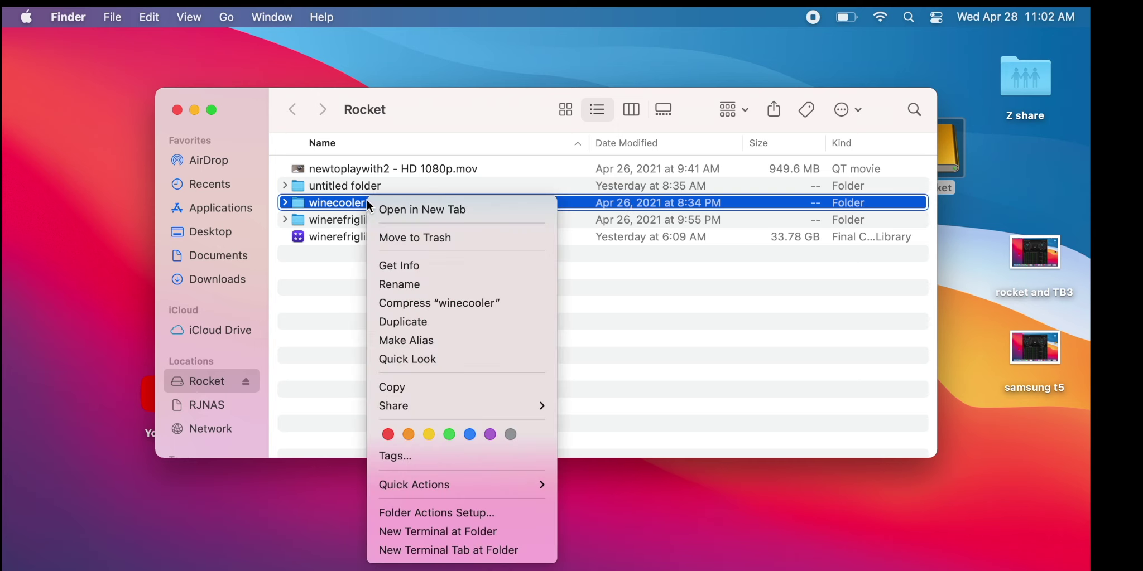
left_click(390, 272)
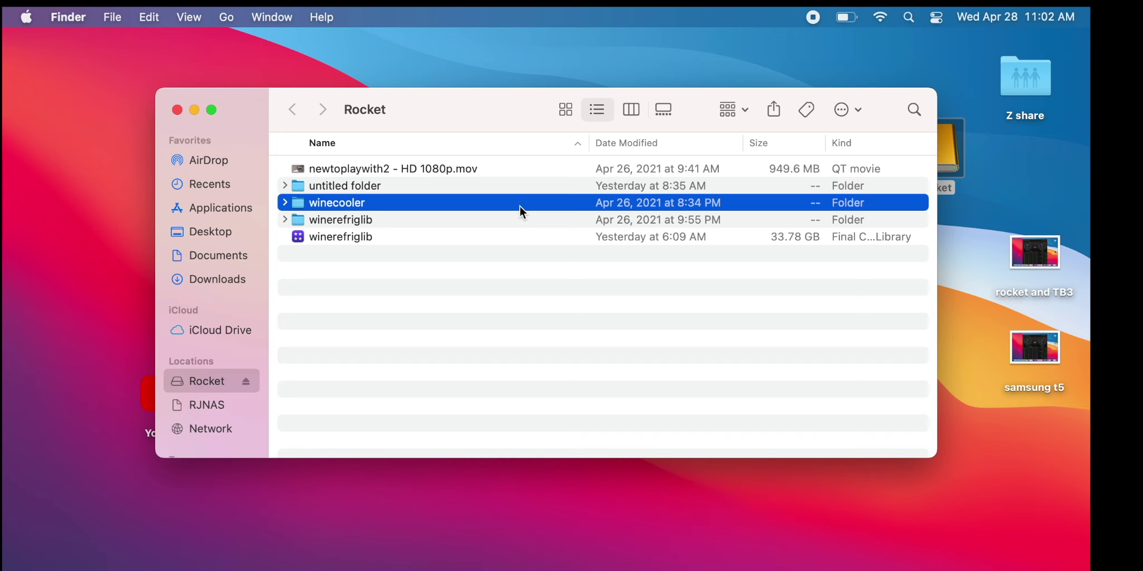
- Copy the winecooler folder from Rocket and paste it onto the desktop
right_click(520, 207)
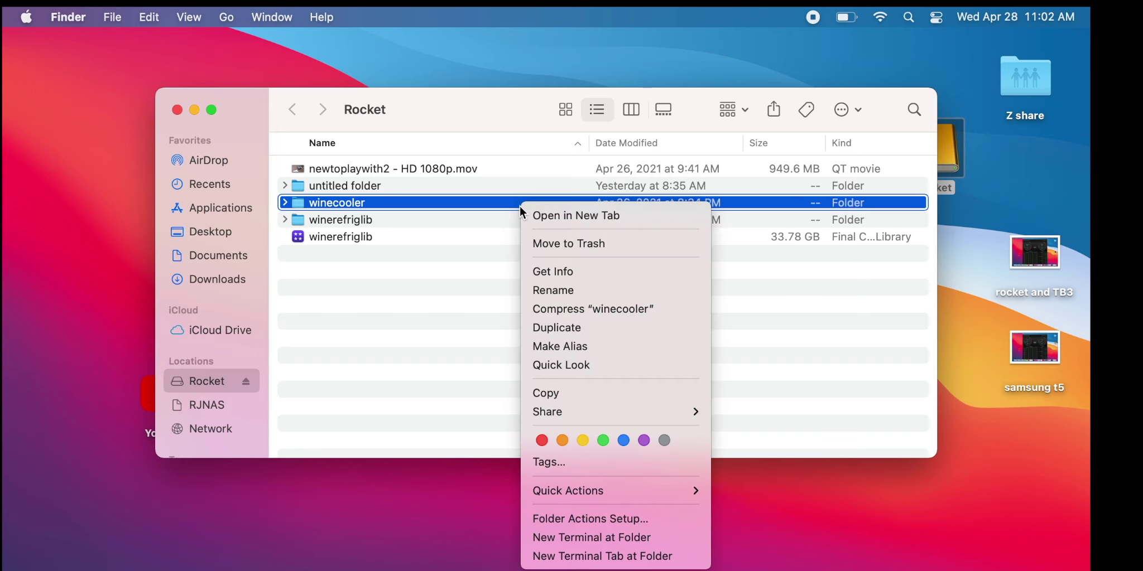
left_click(545, 394)
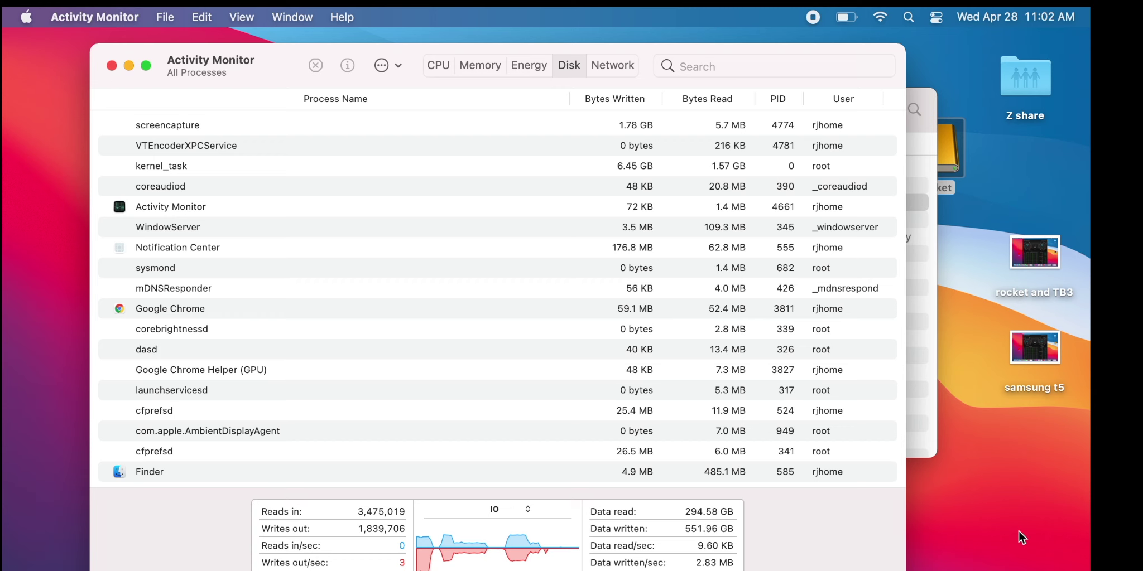
left_click(1019, 532)
right_click(1019, 532)
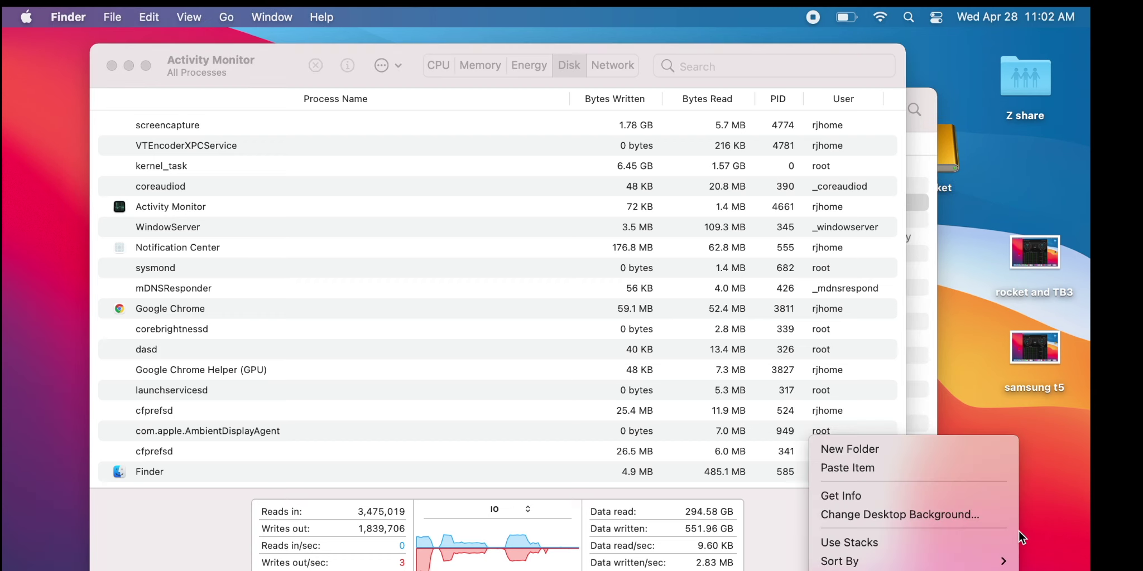
left_click(980, 469)
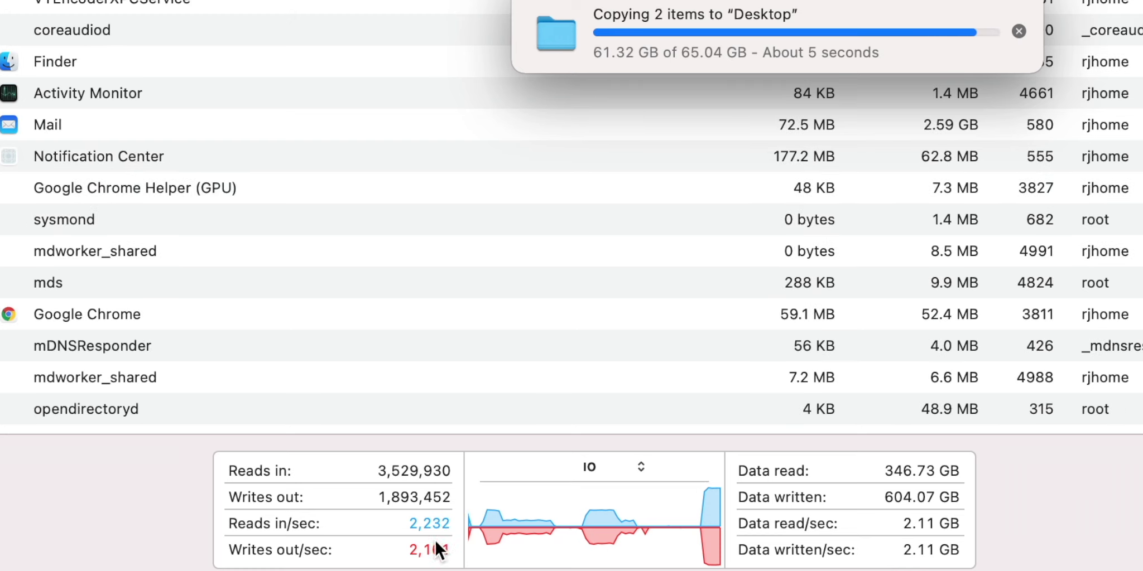
- Close the Rocket window after the 65.04 GB desktop copy finishes
key("super+Tab")
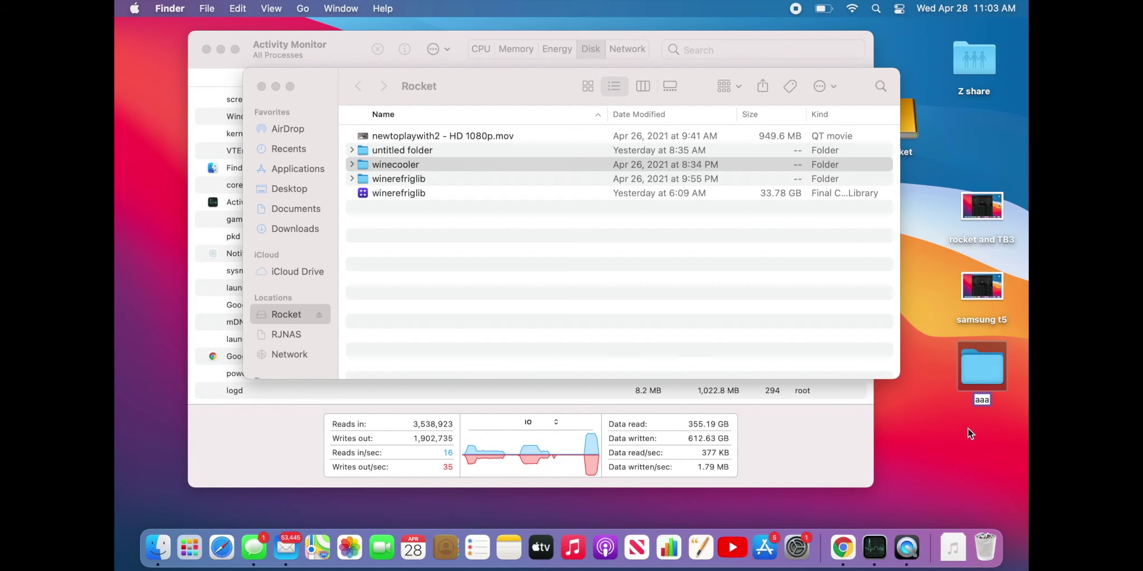
left_click(260, 86)
- Copy the aaa folder from the desktop and paste it onto the Rocket drive
left_click_drag(888, 124, 954, 115)
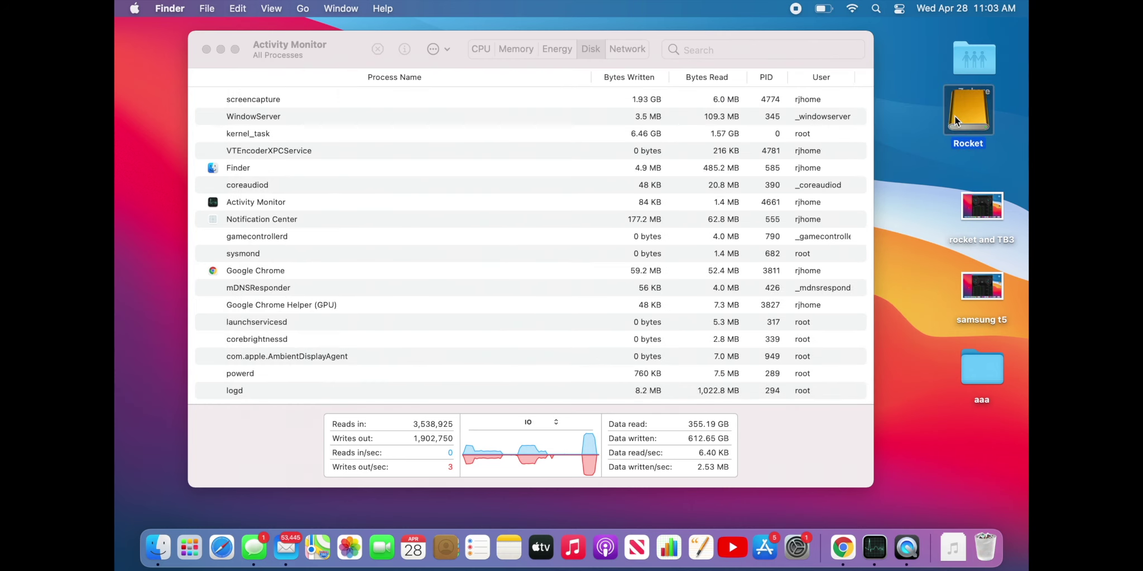
right_click(983, 374)
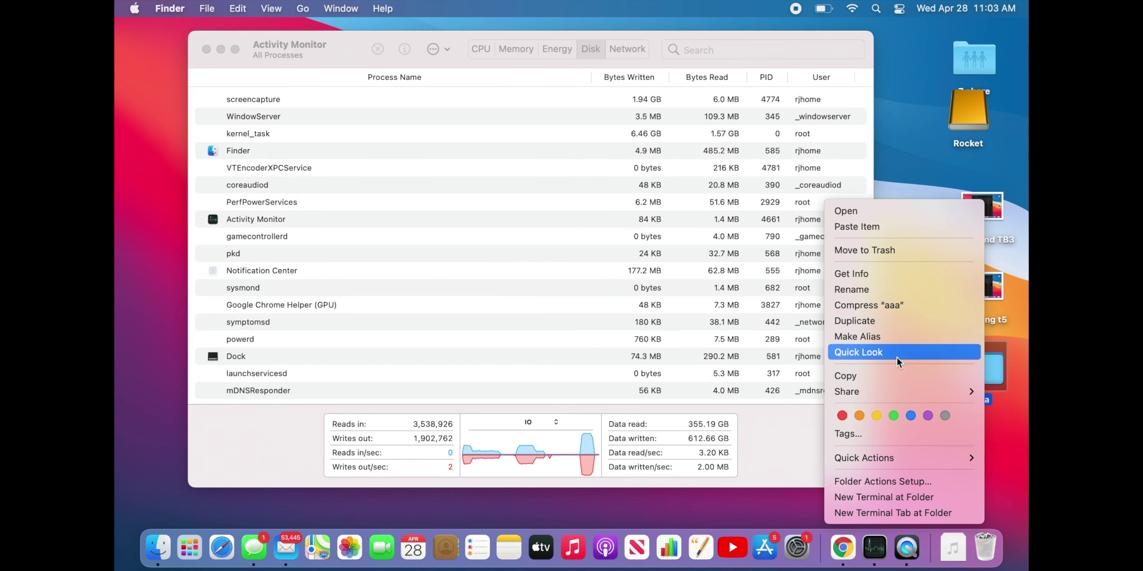
left_click(887, 374)
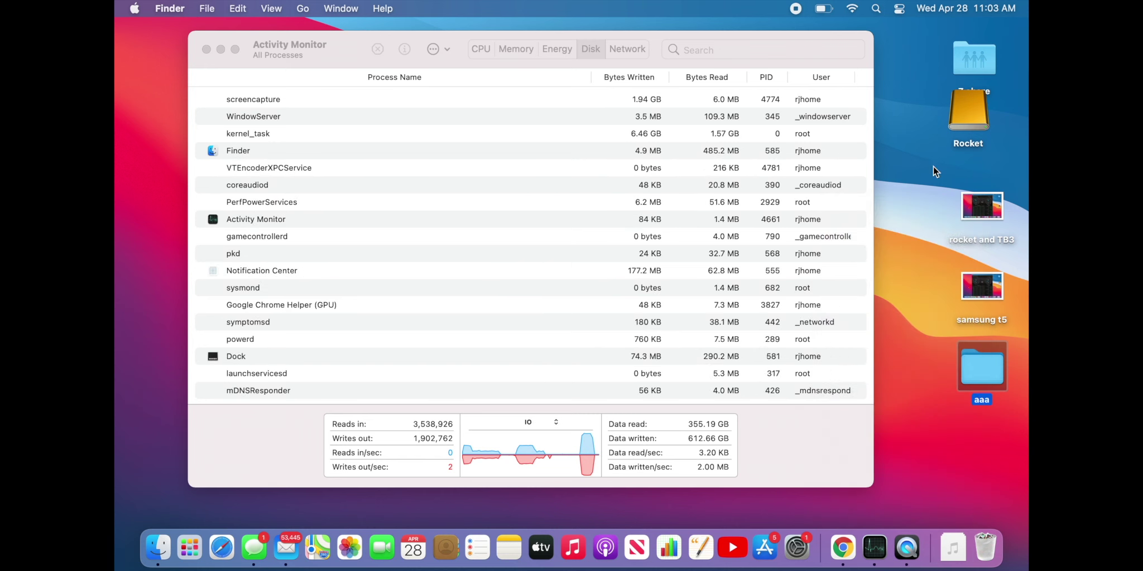
right_click(972, 106)
left_click(947, 130)
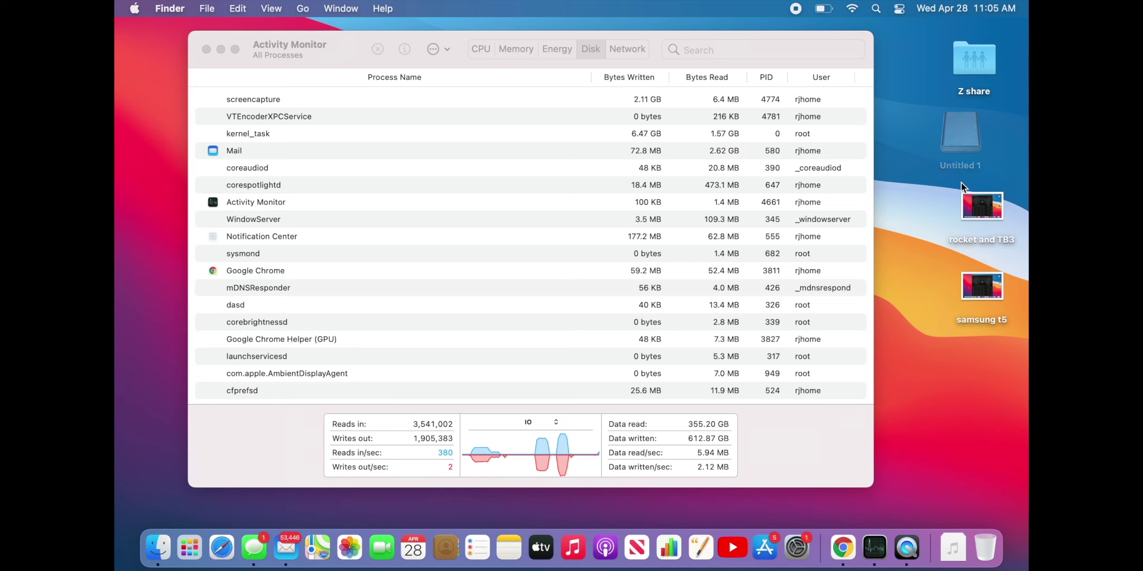
- Open the Untitled 1 card and confirm the DCIM folder is 4.06 GB
left_click(959, 126)
double_click(958, 124)
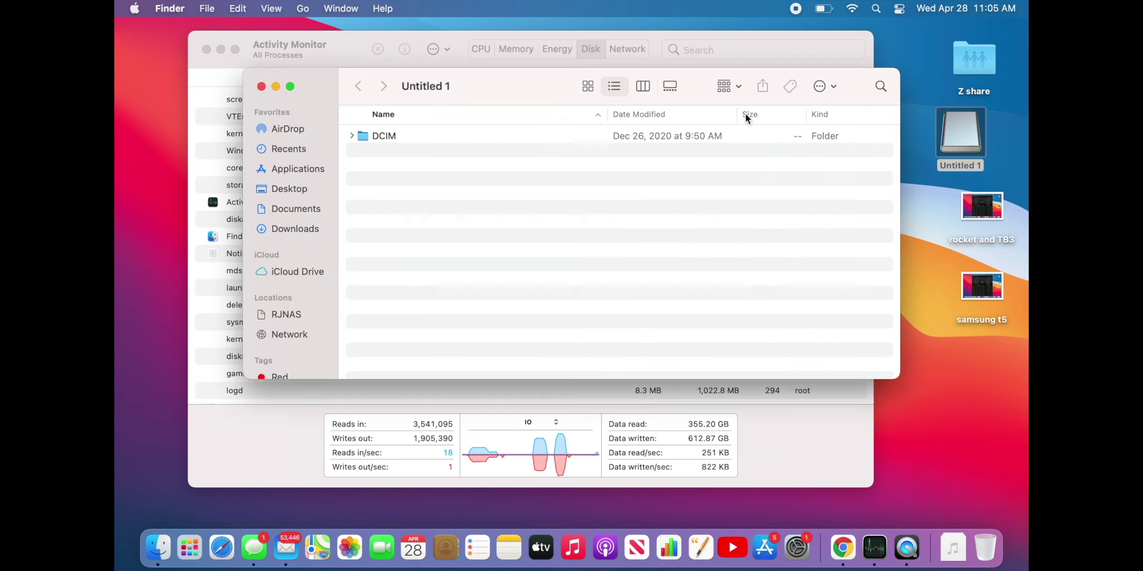
left_click(379, 136)
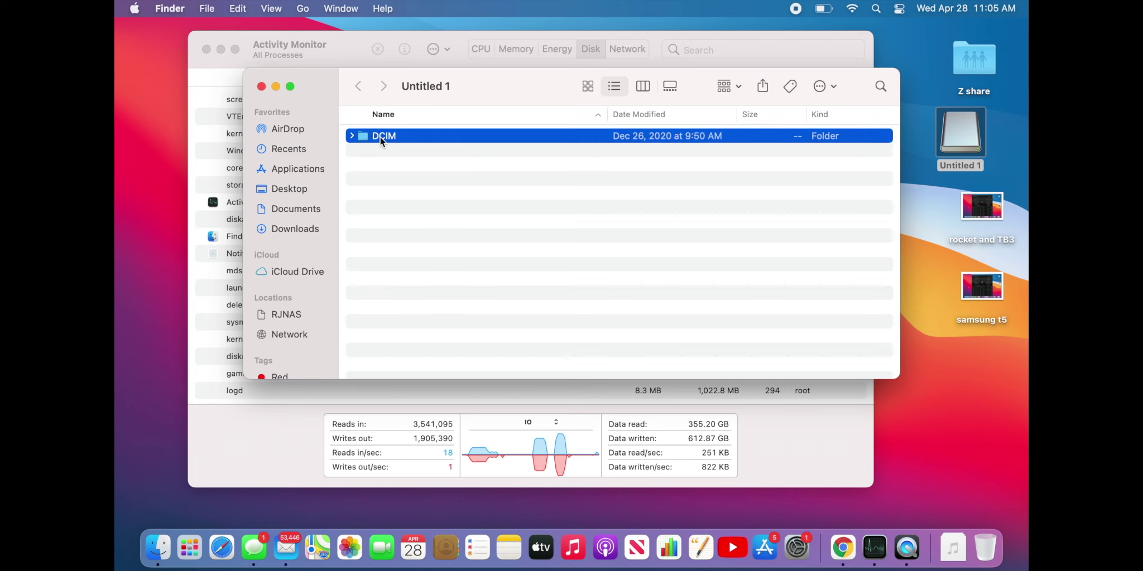
right_click(379, 135)
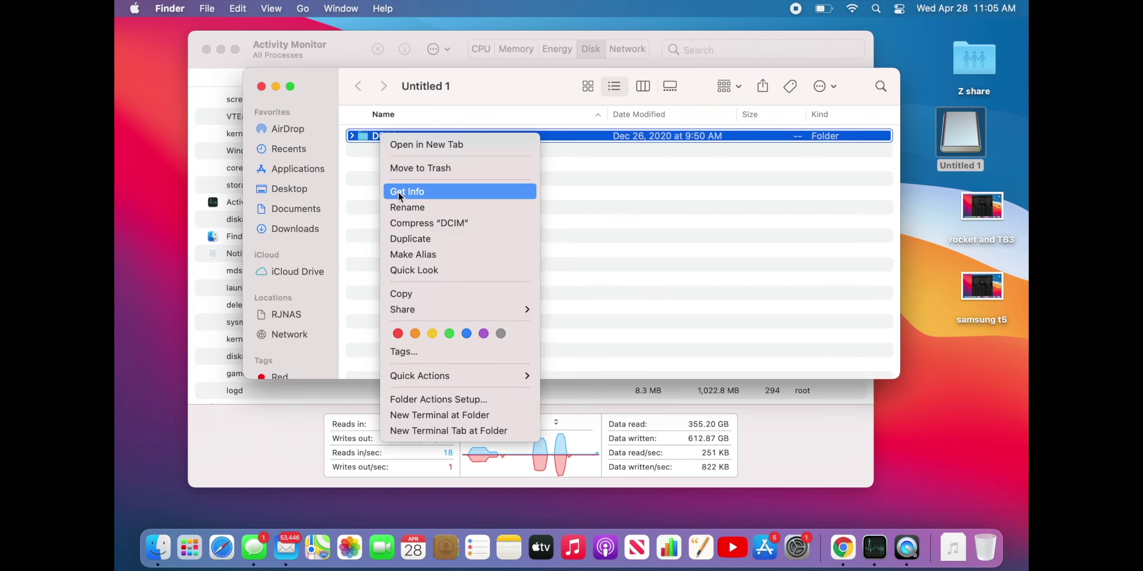
left_click(399, 193)
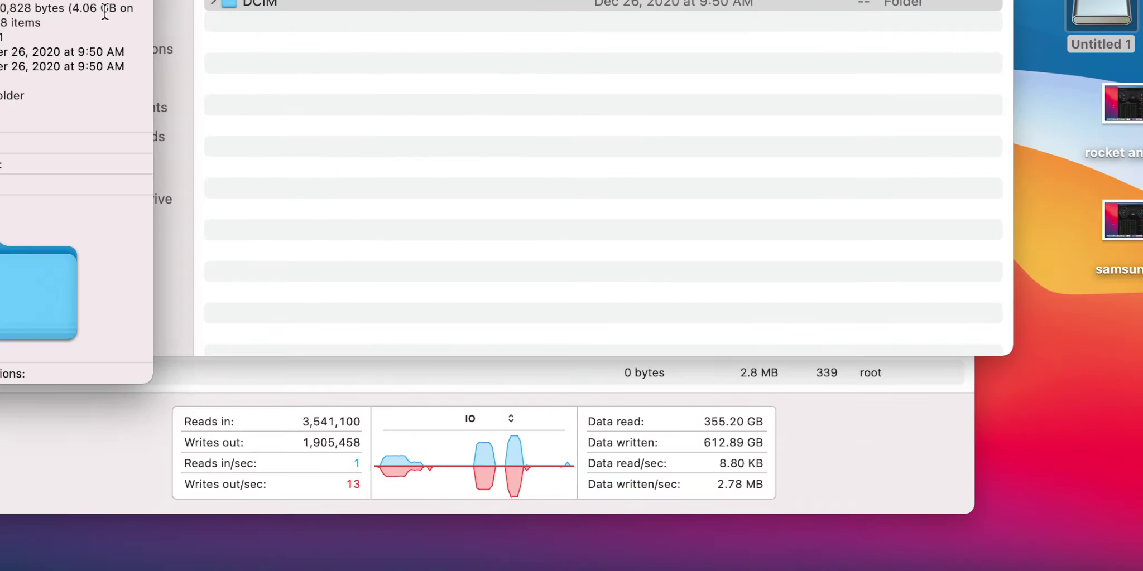
key("super+w")
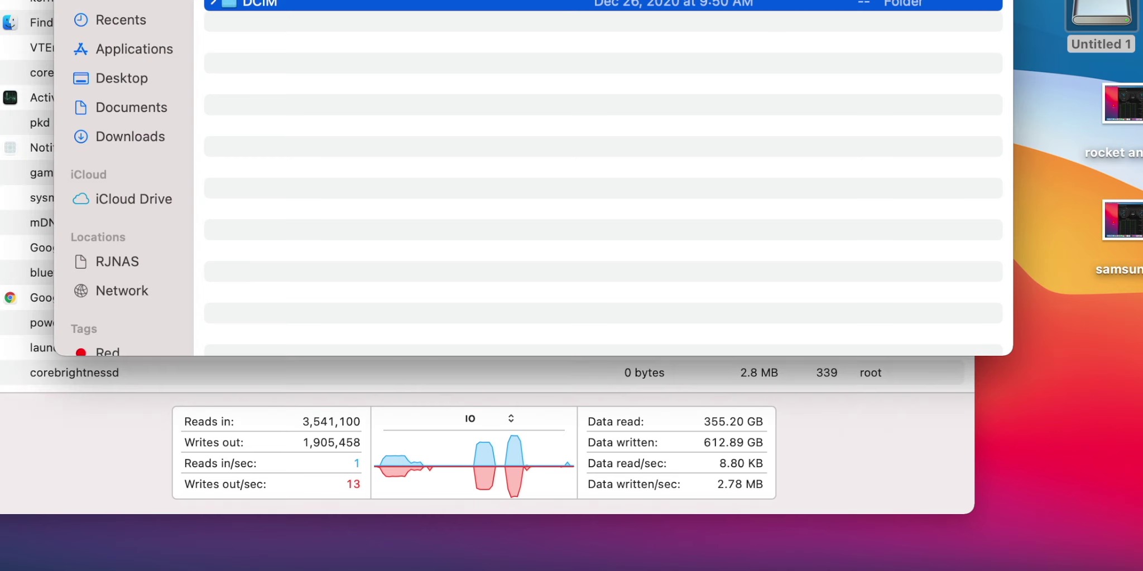
- Copy the DCIM folder so it can be pasted onto the desktop
right_click(272, 5)
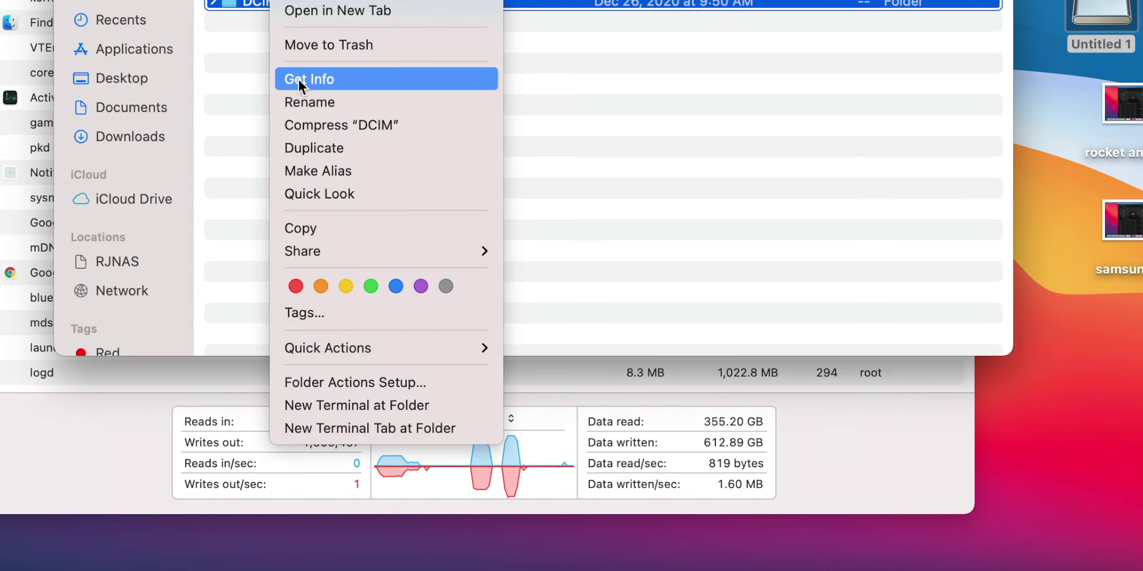
left_click(307, 227)
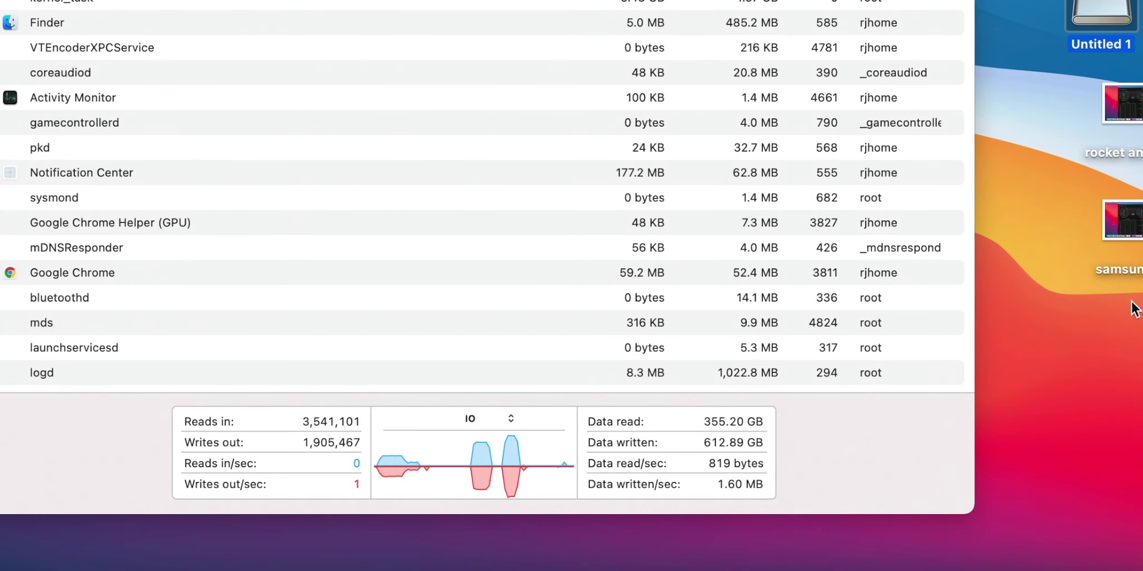
right_click(1105, 336)
- Paste the DCIM folder onto the desktop while Activity Monitor's Disk tab tracks the writes
left_click(1034, 371)
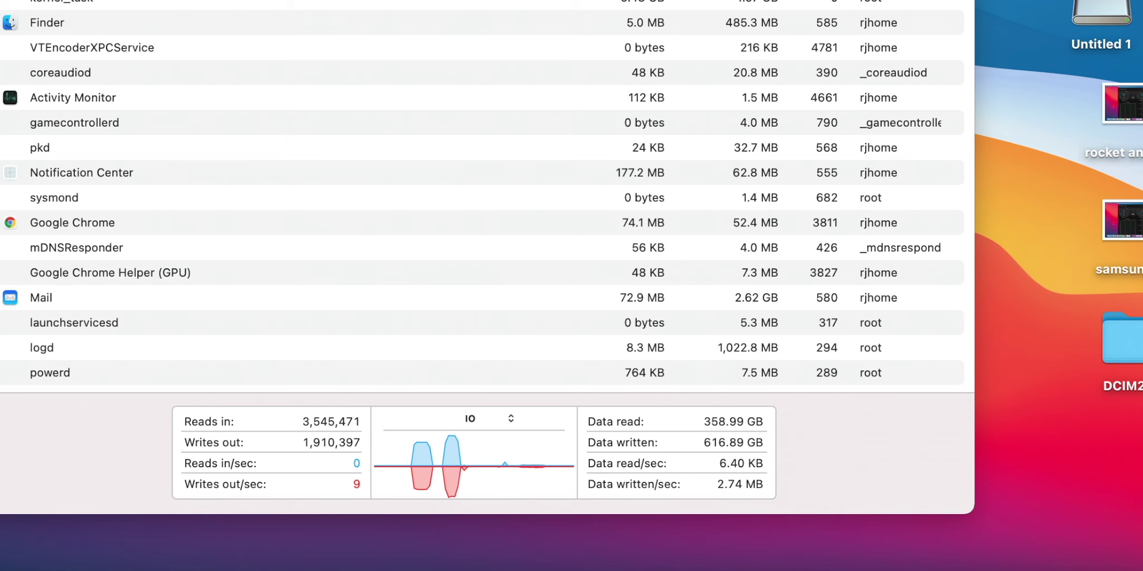
right_click(1122, 338)
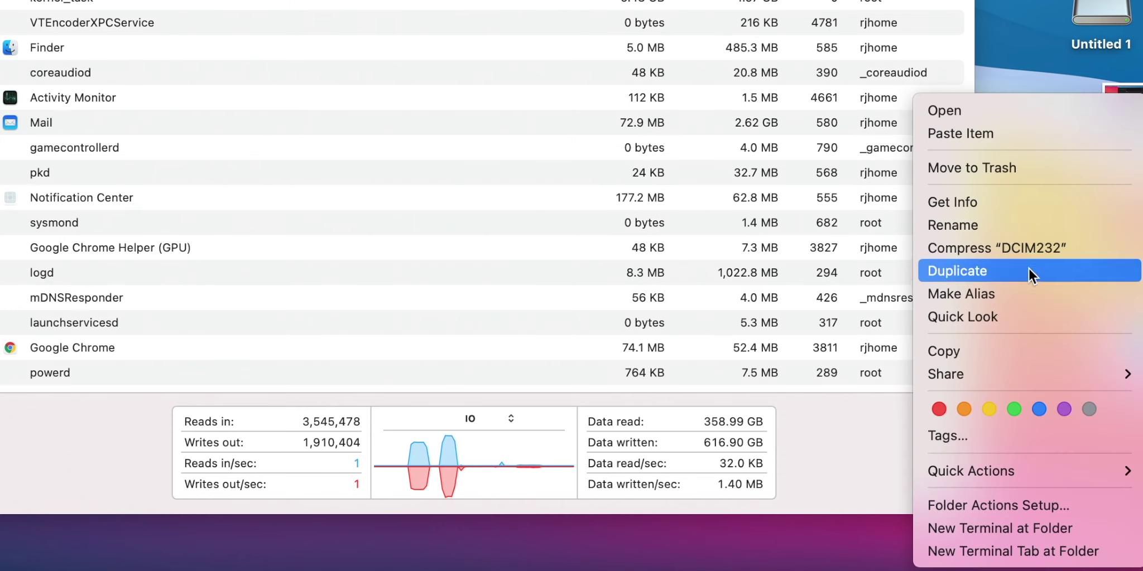
- Copy the 4.06 GB DCIM232 folder from the desktop onto the Untitled 1 card
left_click(996, 351)
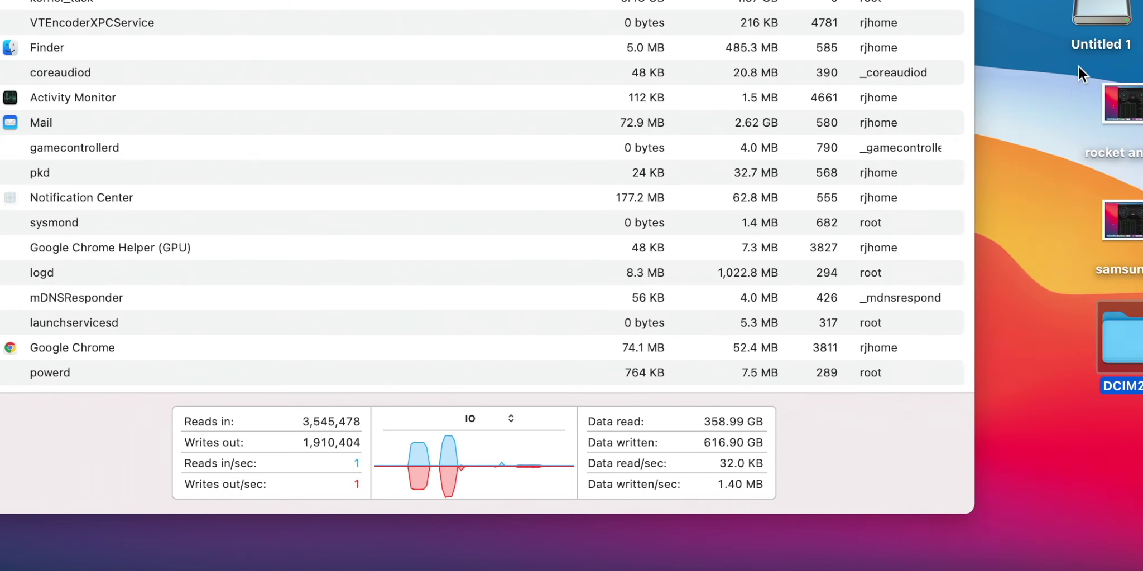
right_click(1107, 7)
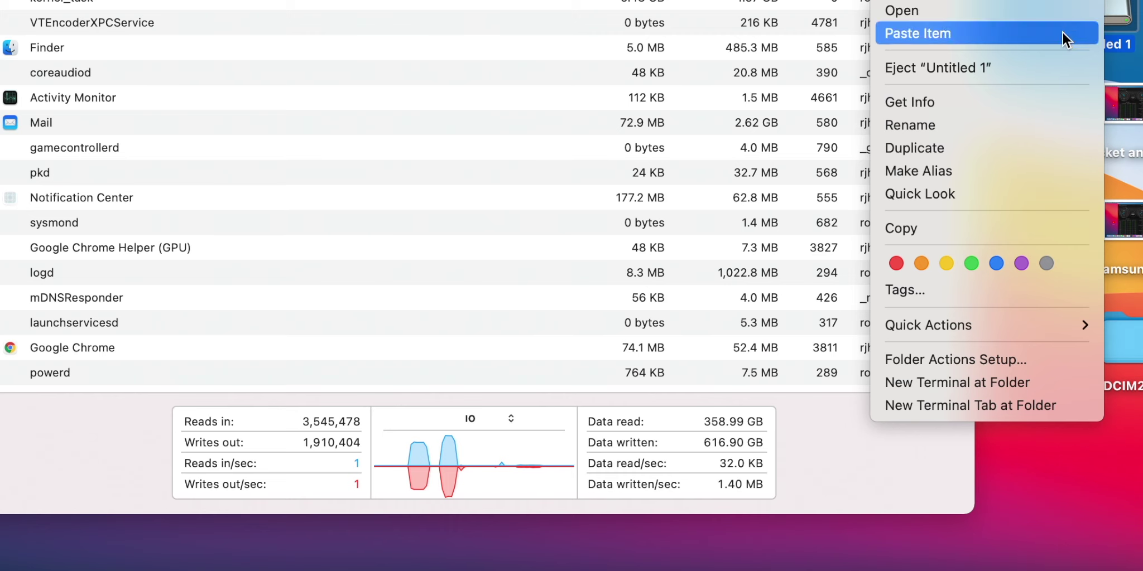
left_click(1062, 34)
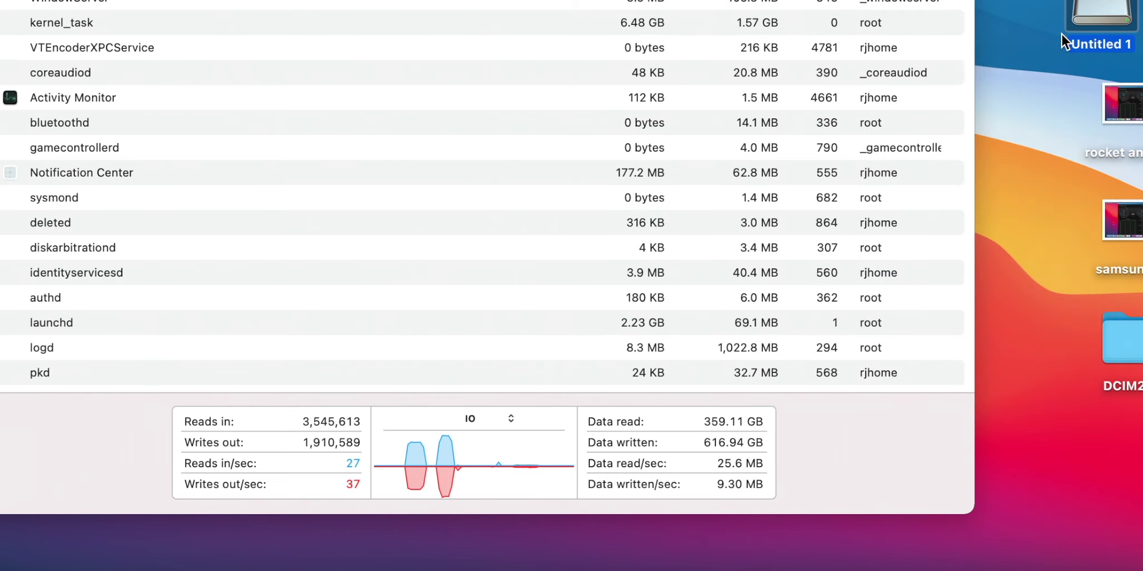